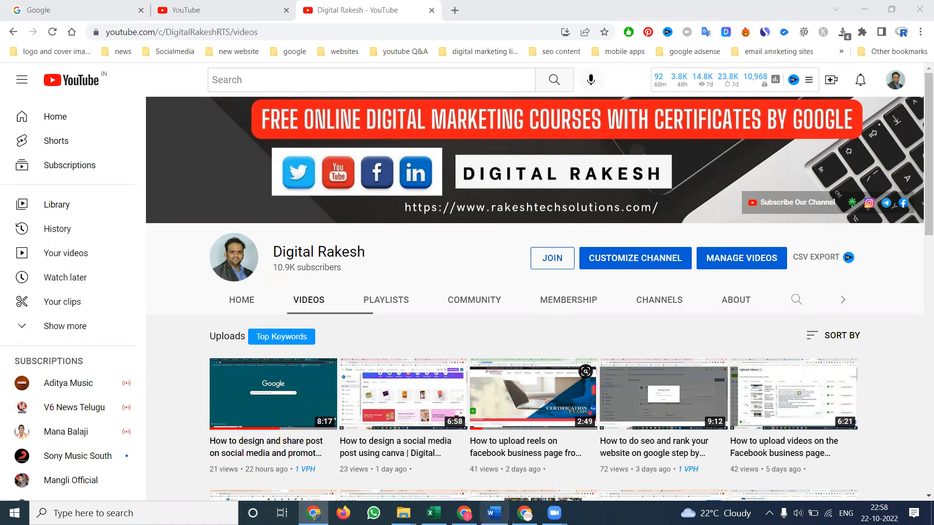
# Open the imfit.in website in a new browser tab of the IMFIT profile window
pyautogui.click(464, 512)
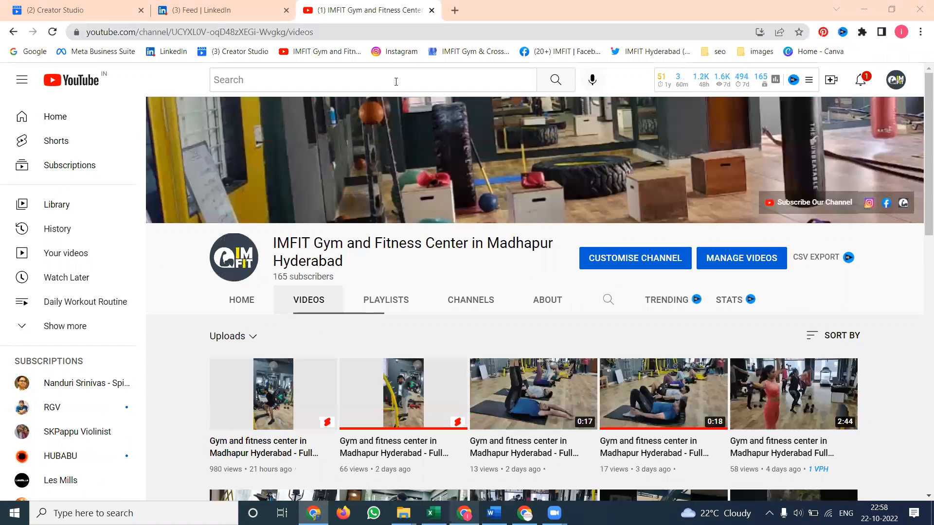
pyautogui.click(455, 11)
pyautogui.write('im')
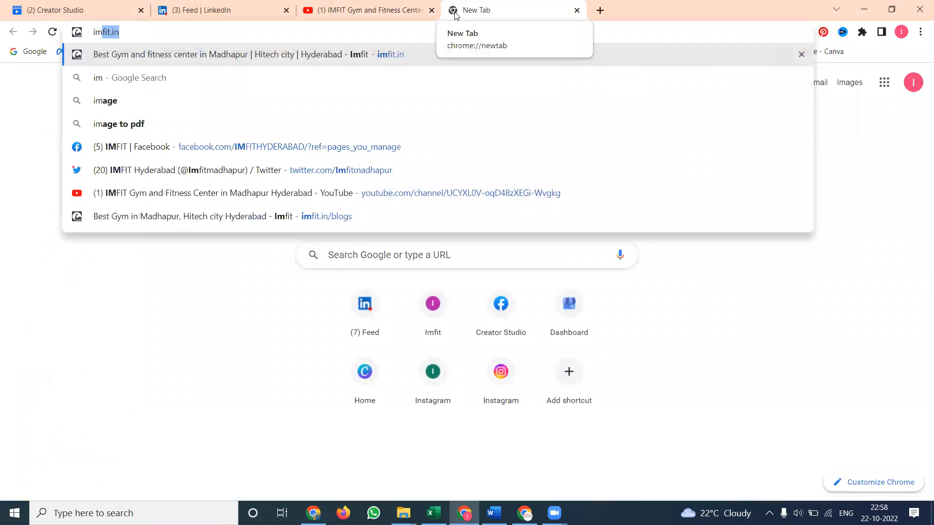
pyautogui.press('Return')
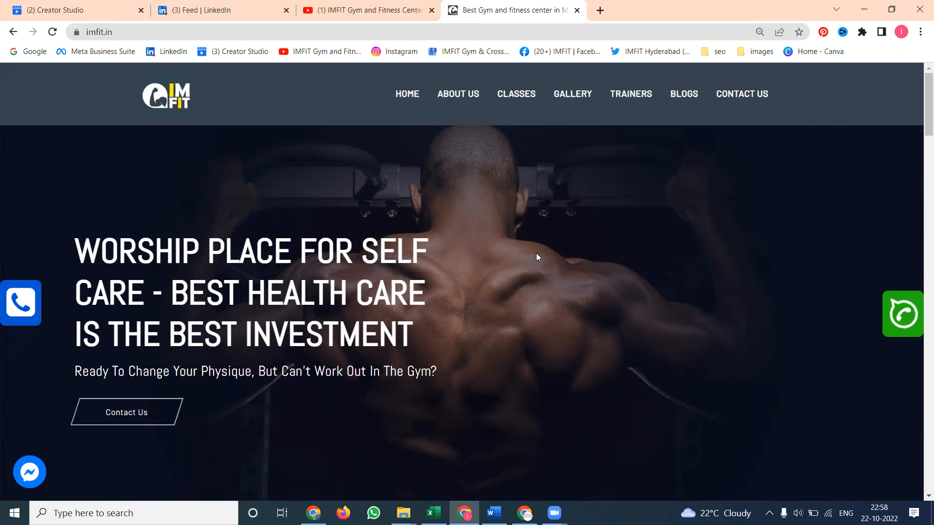
# Search Google for "easy video maker" in a new tab
pyautogui.doubleClick(598, 14)
pyautogui.write('eas')
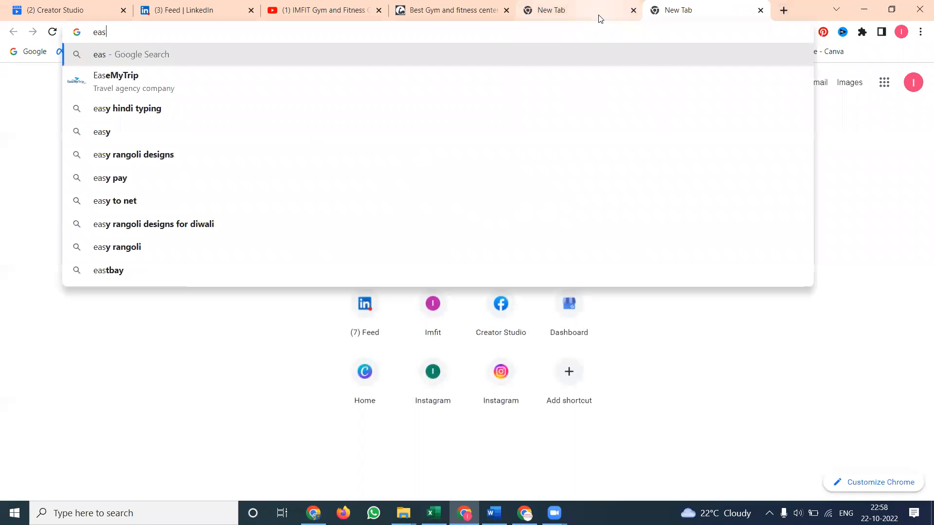
pyautogui.write('y v')
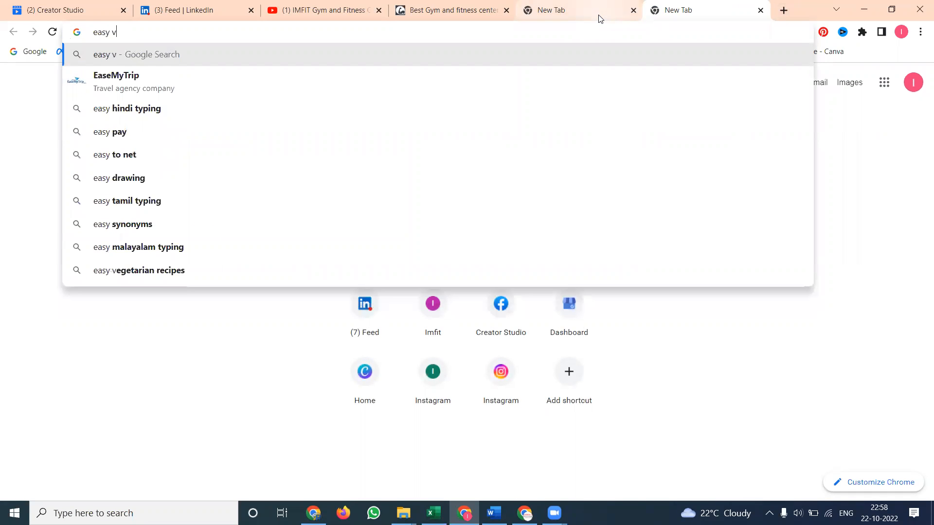
pyautogui.write('ideo ')
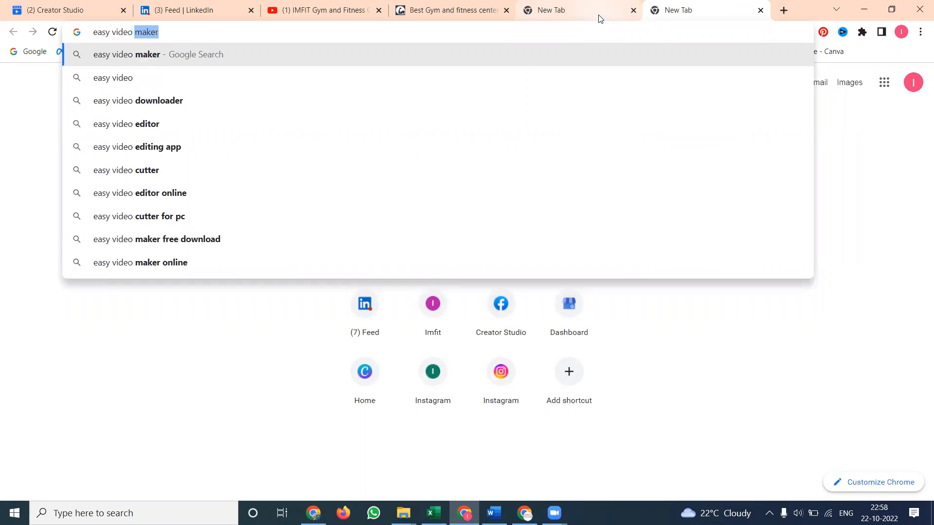
pyautogui.write('maker')
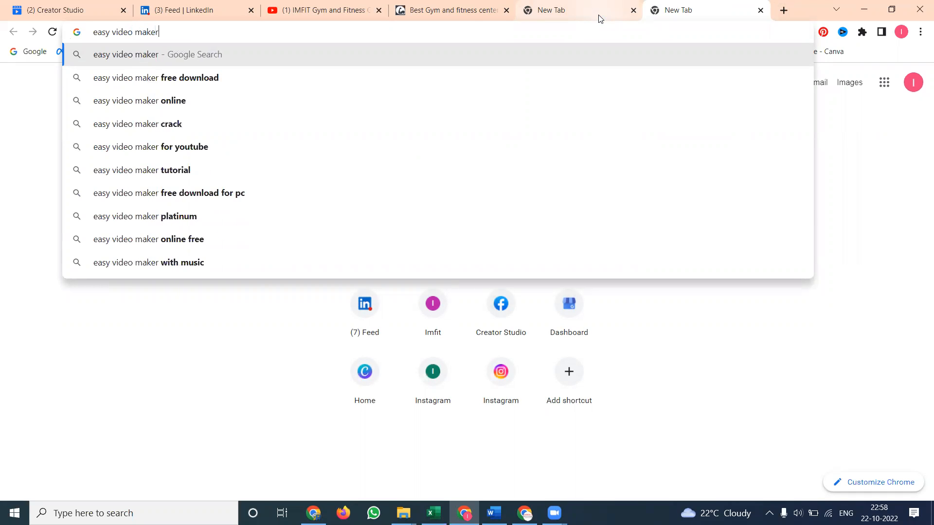
pyautogui.press('Return')
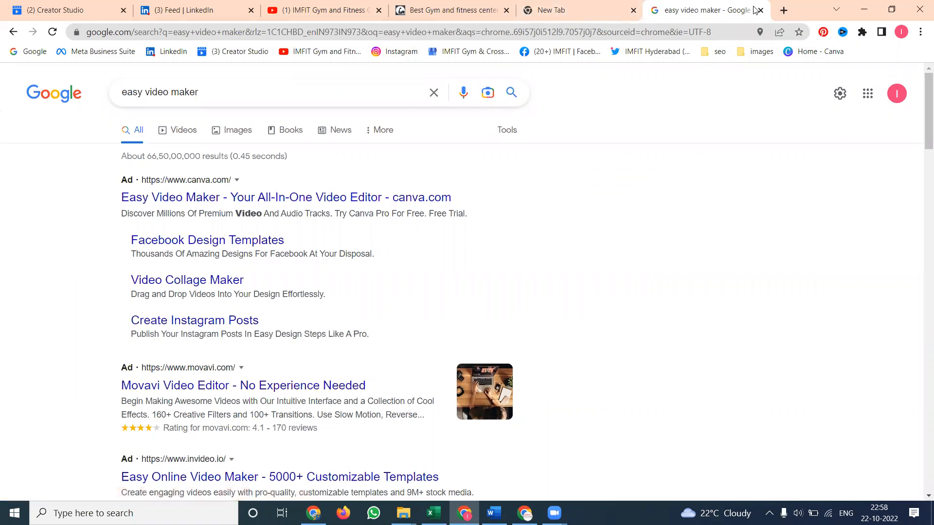
# Open canva.com in a new tab and close the Google search results tab
pyautogui.click(783, 11)
pyautogui.write('canva.com')
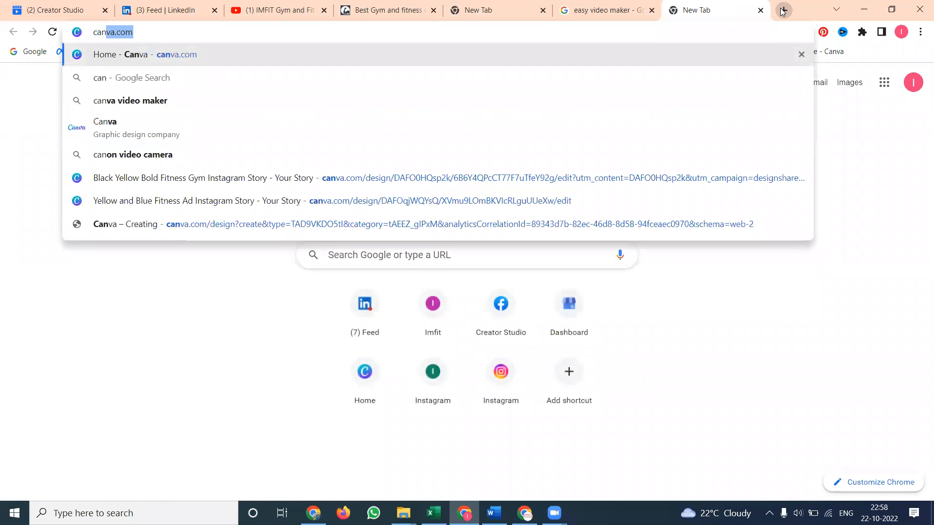
pyautogui.press('Return')
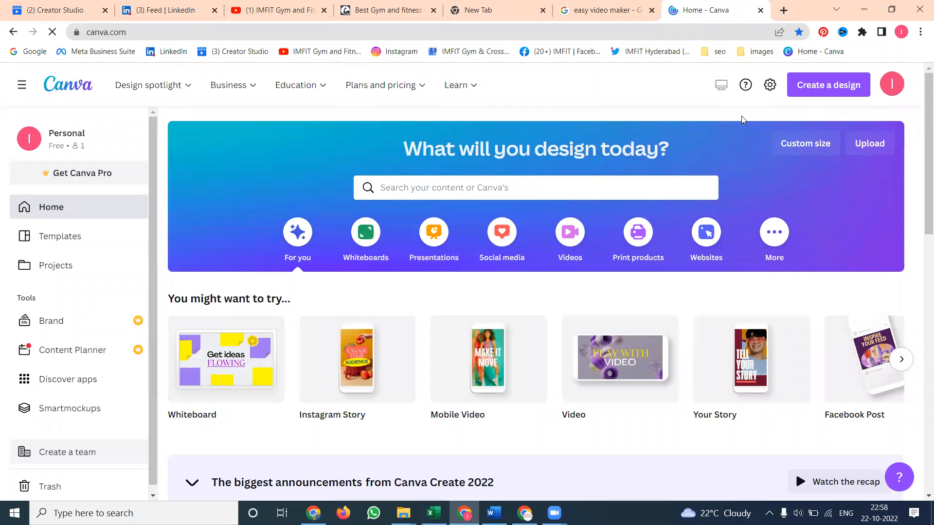
pyautogui.click(611, 13)
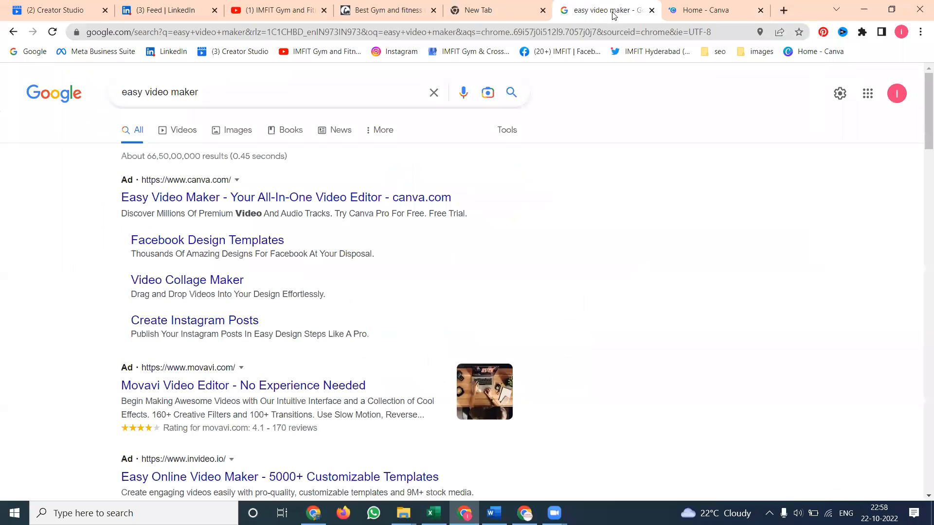
pyautogui.click(651, 13)
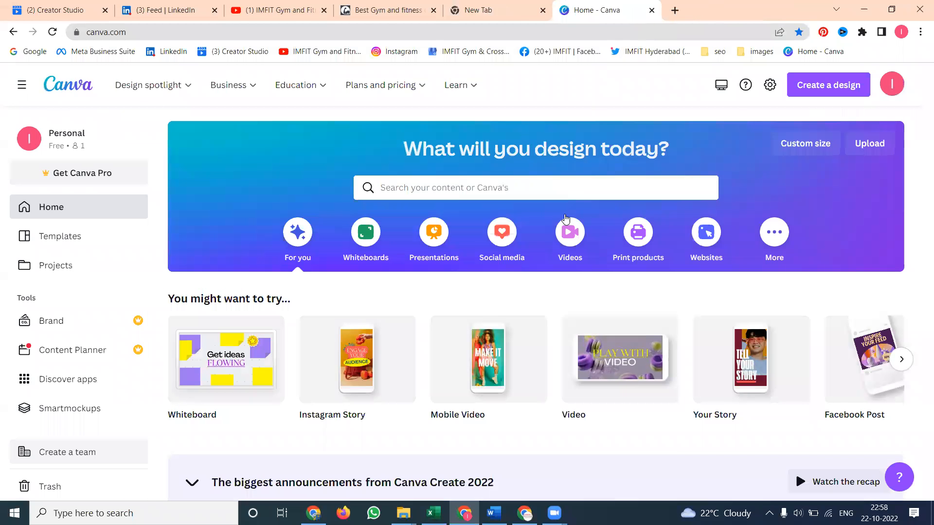
# Create a new blank Video design from the Videos category of Canva's home page
pyautogui.click(563, 243)
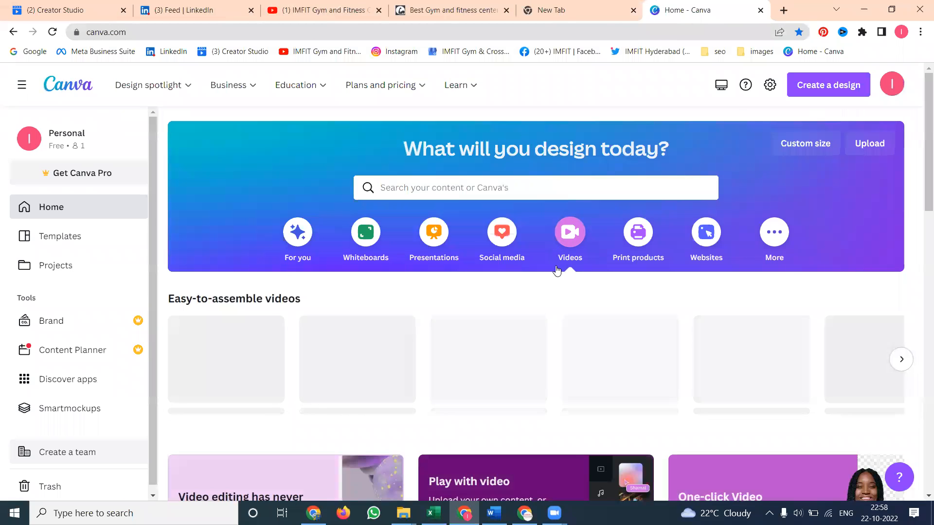
pyautogui.scroll(-2, 557, 271)
pyautogui.scroll(-1, 556, 271)
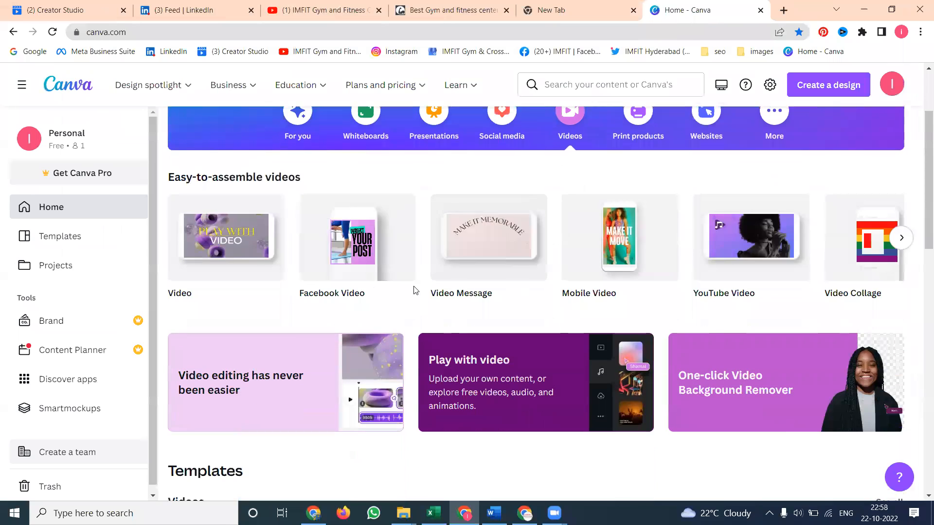
pyautogui.click(204, 266)
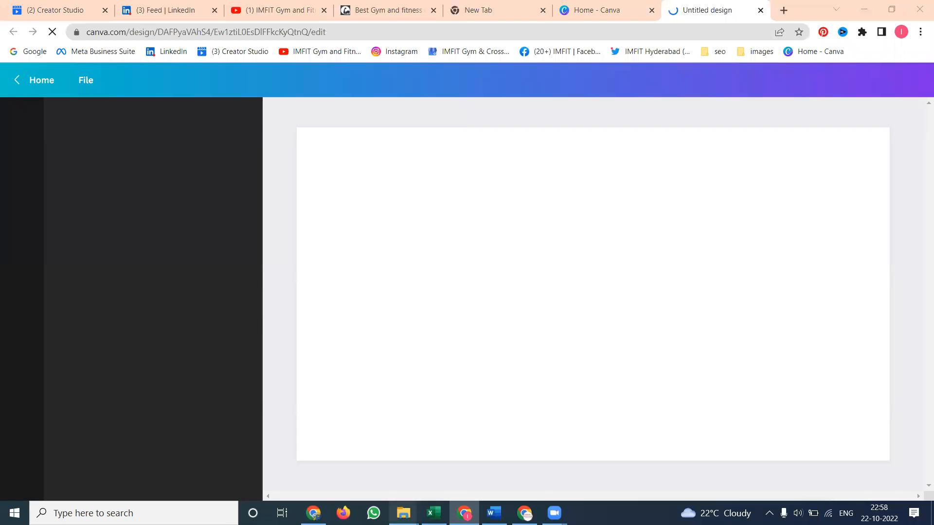
# Upload all four video clips from the 20-10-2022 folder into the Canva design's uploads
pyautogui.moveTo(403, 513)
pyautogui.click(342, 451)
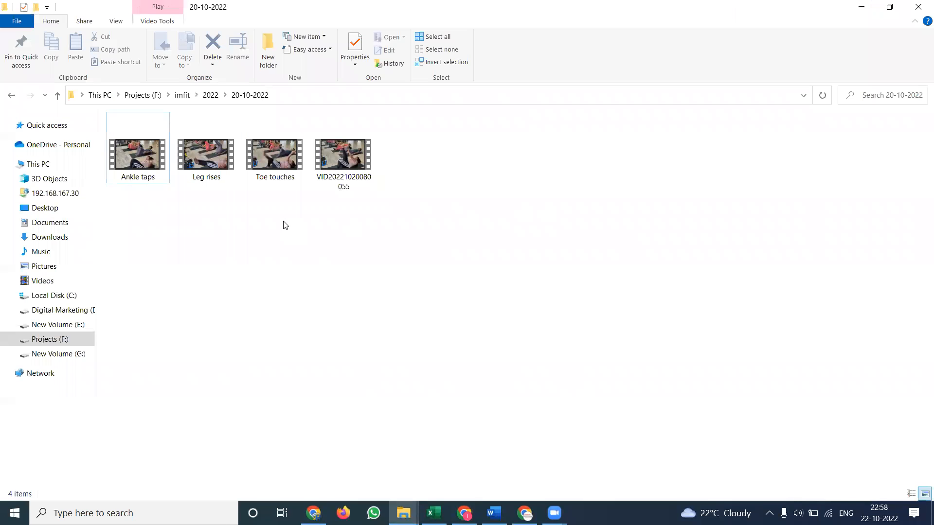
pyautogui.hotkey('ctrl', 'a')
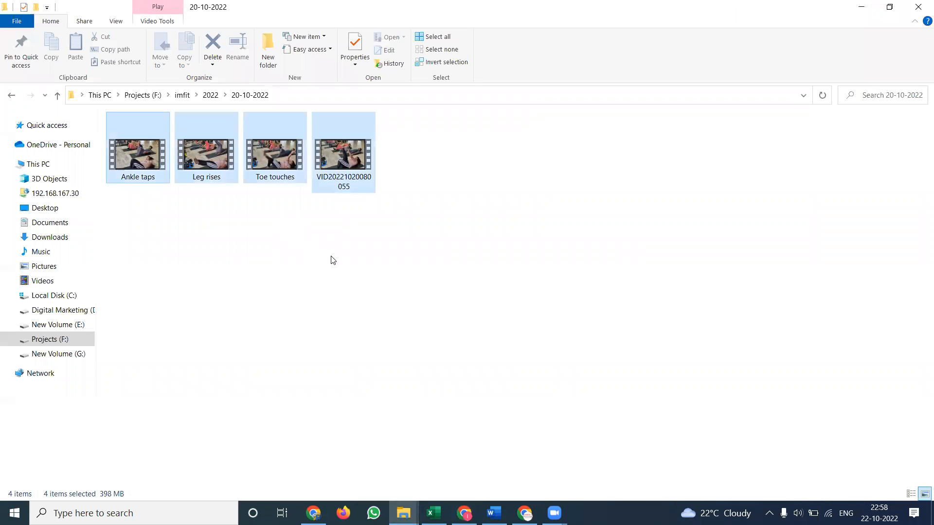
pyautogui.moveTo(280, 164); pyautogui.dragTo(241, 292)
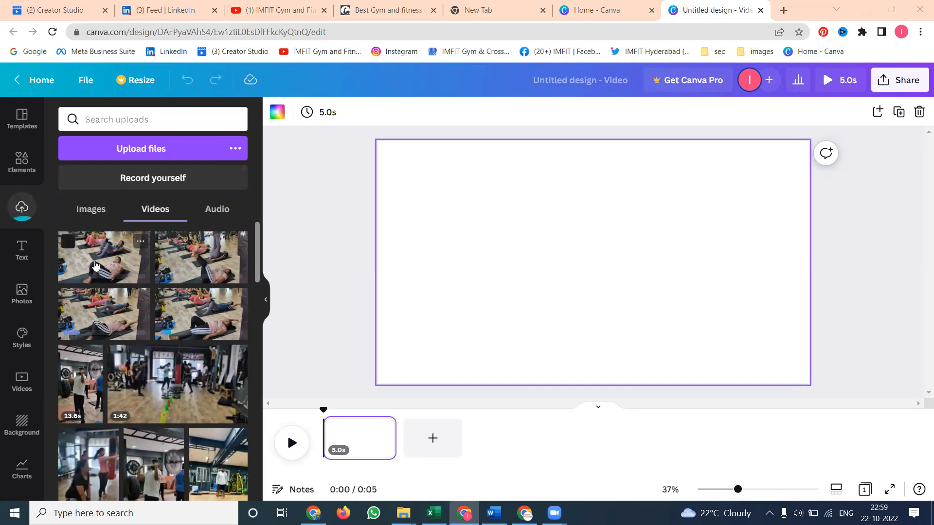
# Add the first uploaded clip to the page, set it as the page background, and add a new page
pyautogui.click(95, 266)
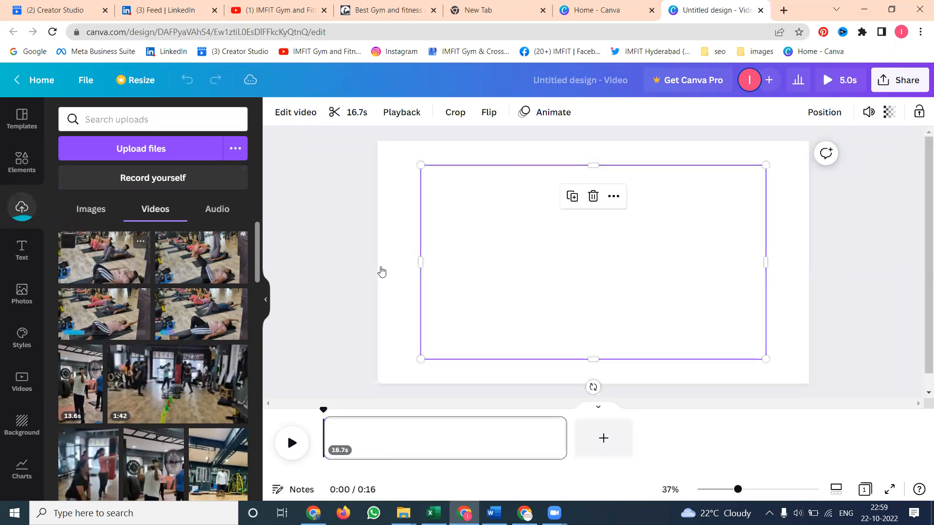
pyautogui.rightClick(545, 266)
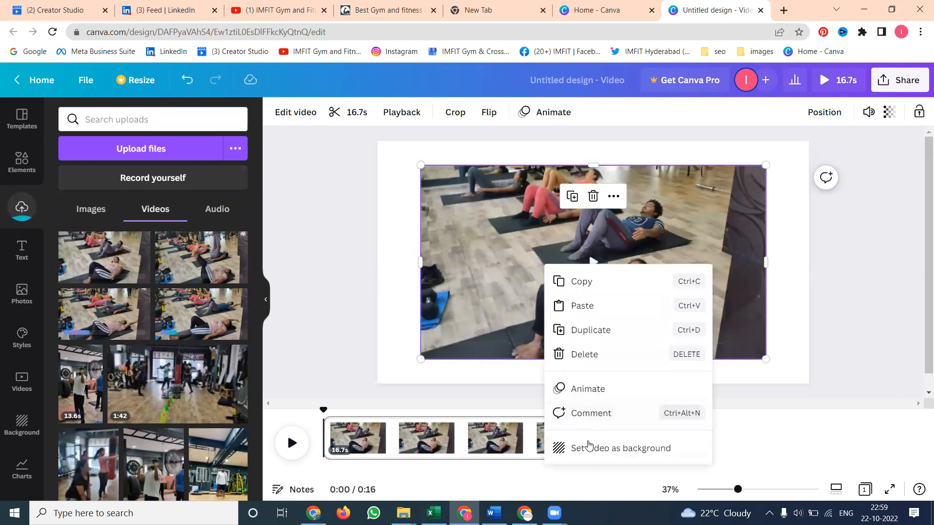
pyautogui.click(588, 446)
pyautogui.click(606, 441)
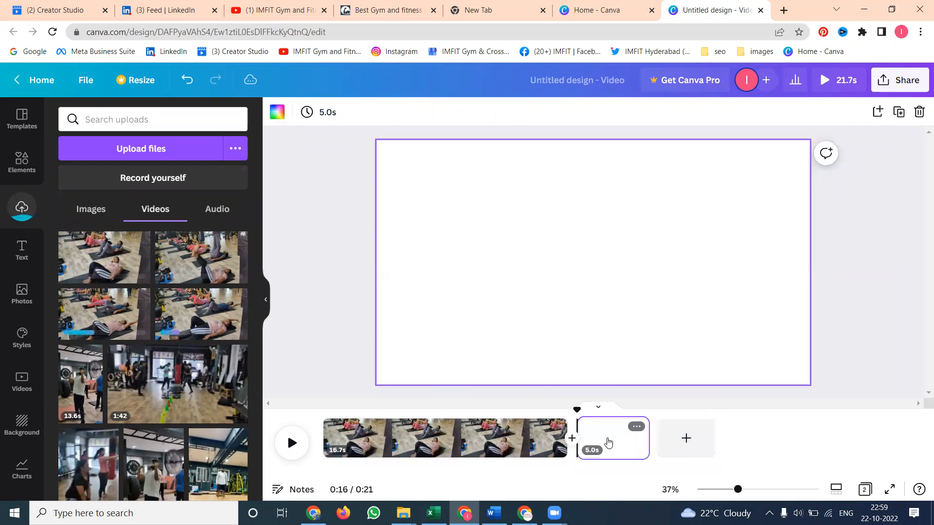
# Add the second clip to the new page, set it as background, and add another page
pyautogui.click(211, 268)
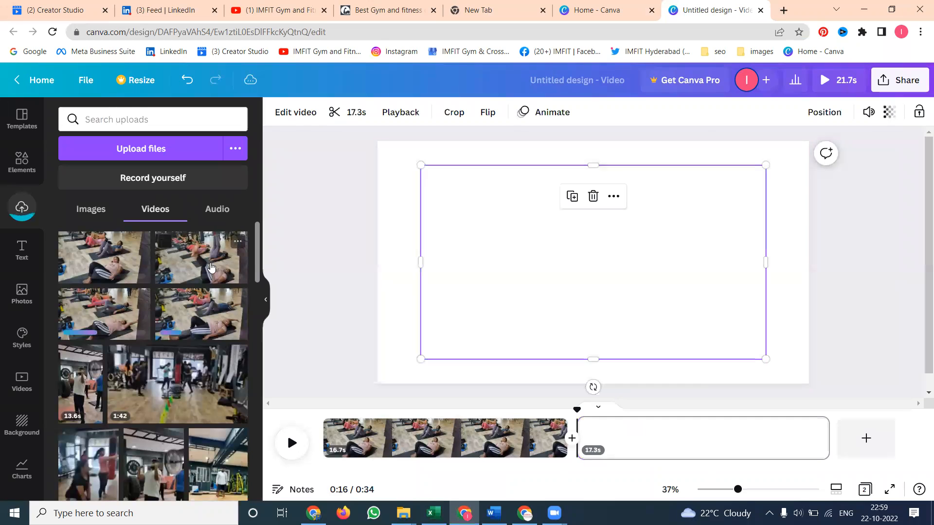
pyautogui.rightClick(541, 256)
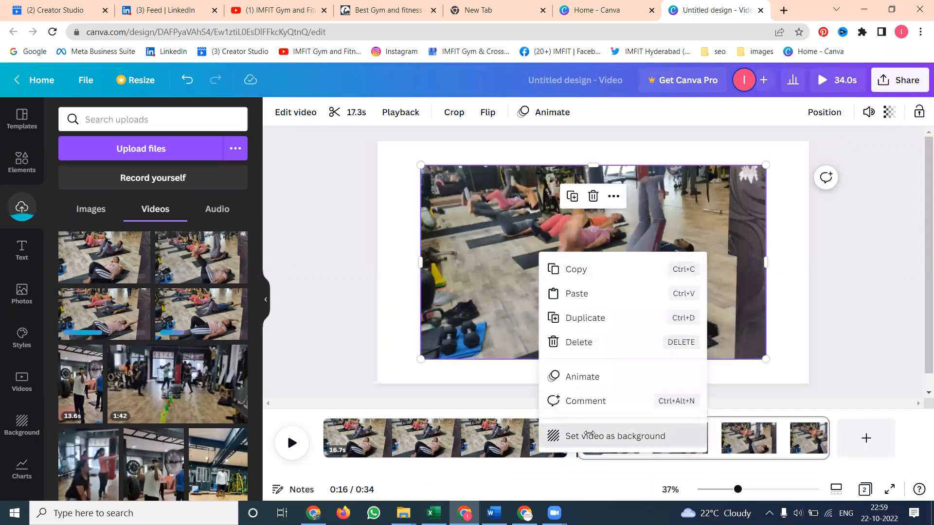
pyautogui.click(587, 436)
pyautogui.click(866, 438)
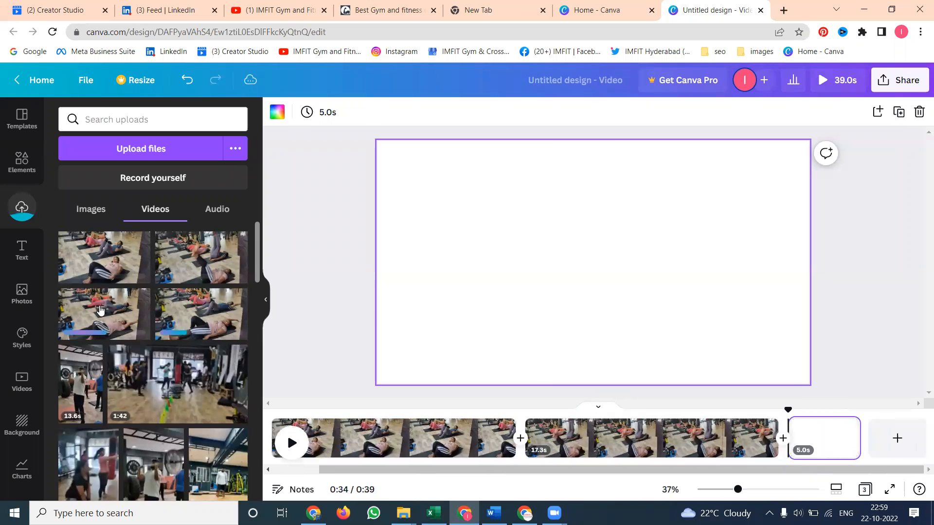
# Add the third clip to the third page, set it as background, and add another page
pyautogui.click(86, 309)
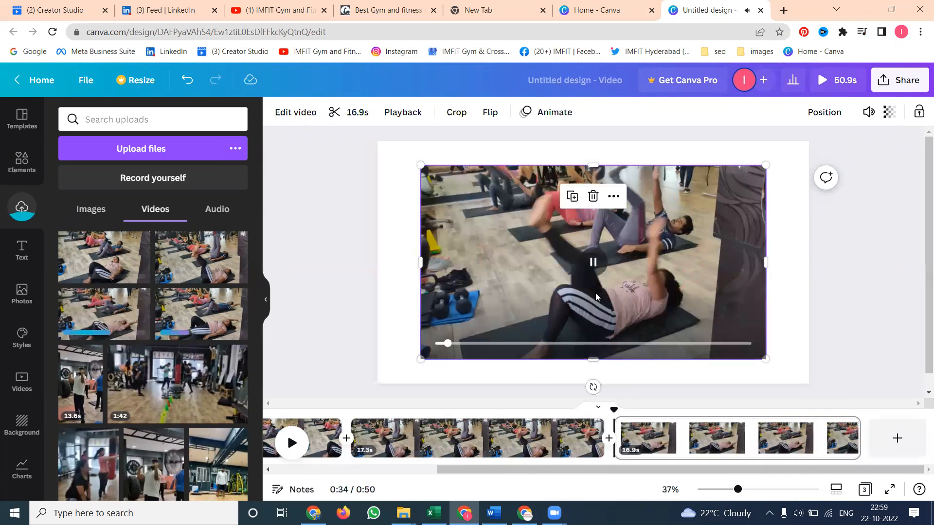
pyautogui.rightClick(585, 273)
pyautogui.click(603, 450)
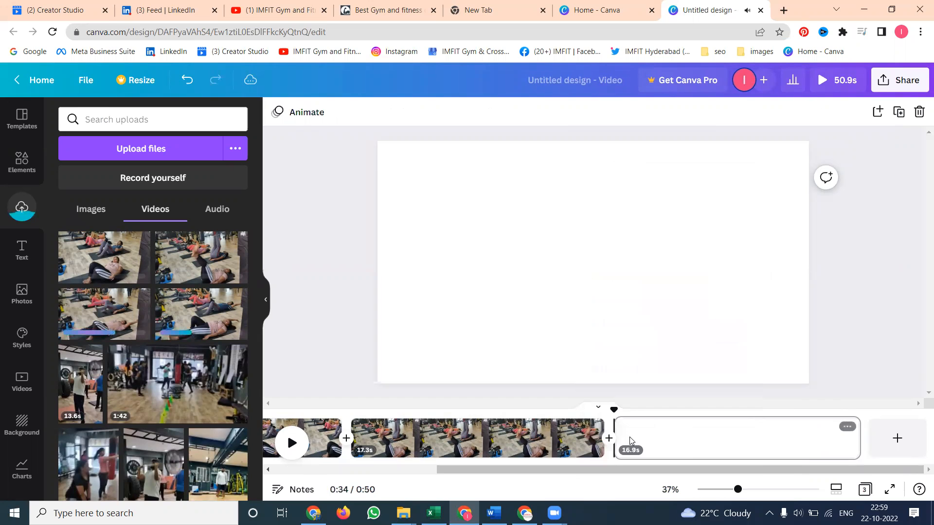
pyautogui.click(896, 438)
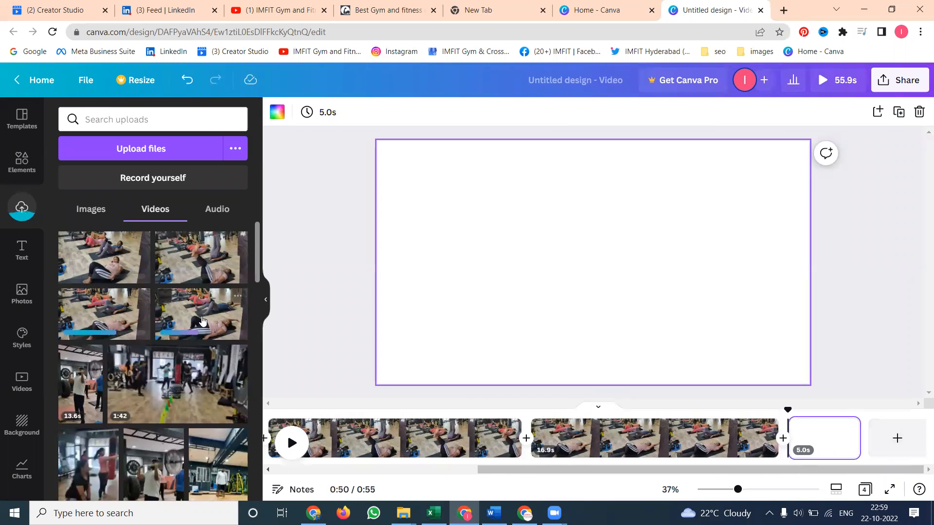
# Add the fourth clip to the fourth page, set it as background, and add a fifth page
pyautogui.click(202, 321)
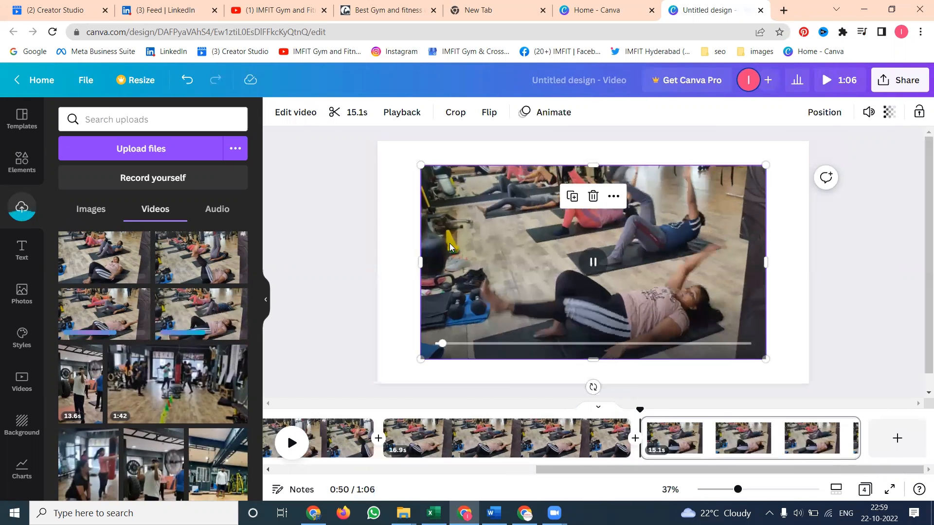
pyautogui.rightClick(449, 243)
pyautogui.click(502, 427)
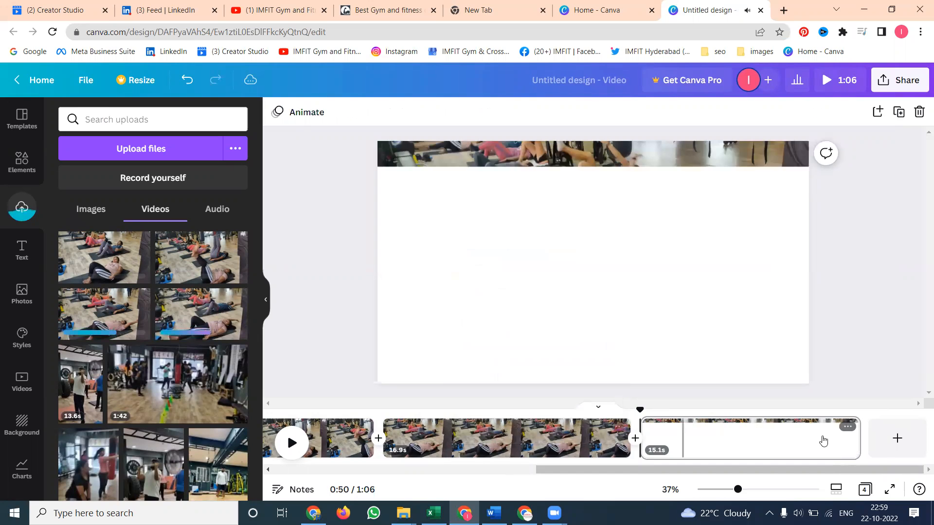
pyautogui.click(894, 443)
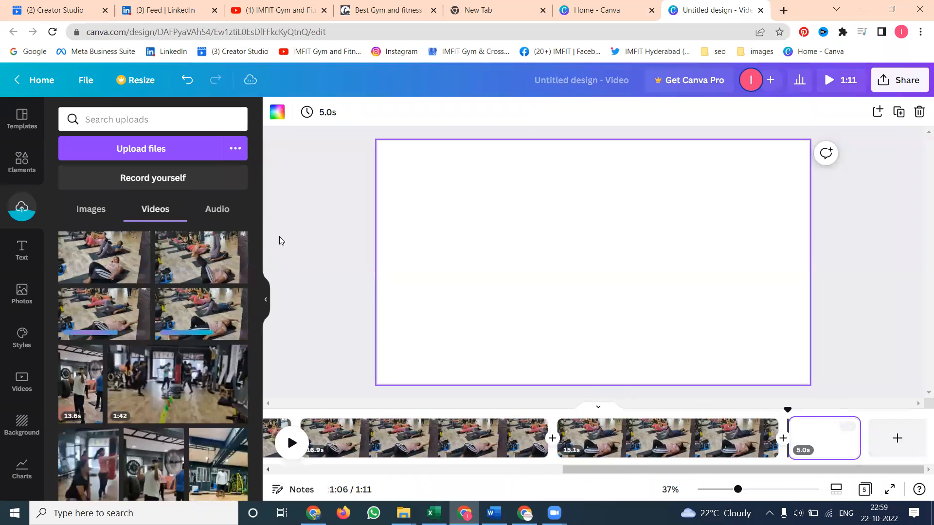
# Add the uploaded CONTACT US image to the fifth page and set it as the page background
pyautogui.scroll(-7, 207, 295)
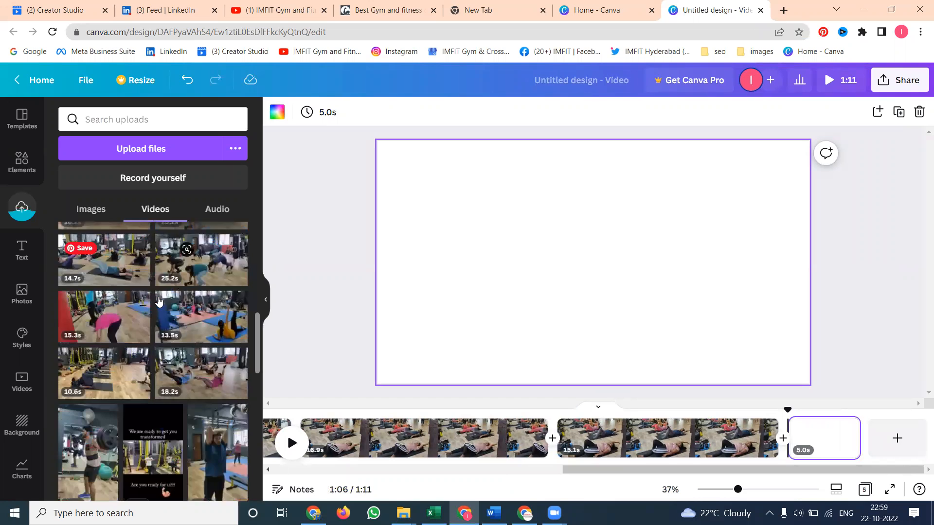
pyautogui.scroll(-2, 158, 300)
pyautogui.click(92, 215)
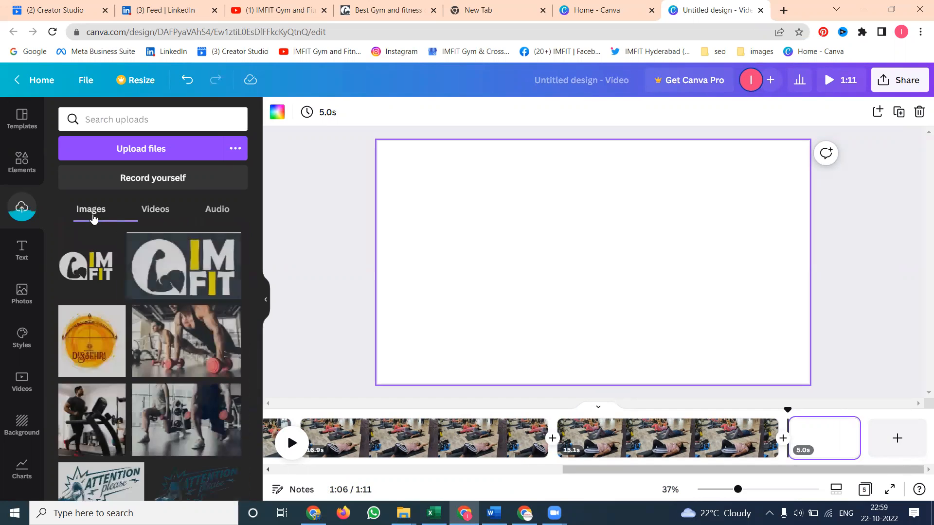
pyautogui.scroll(-10, 124, 309)
pyautogui.scroll(-4, 124, 309)
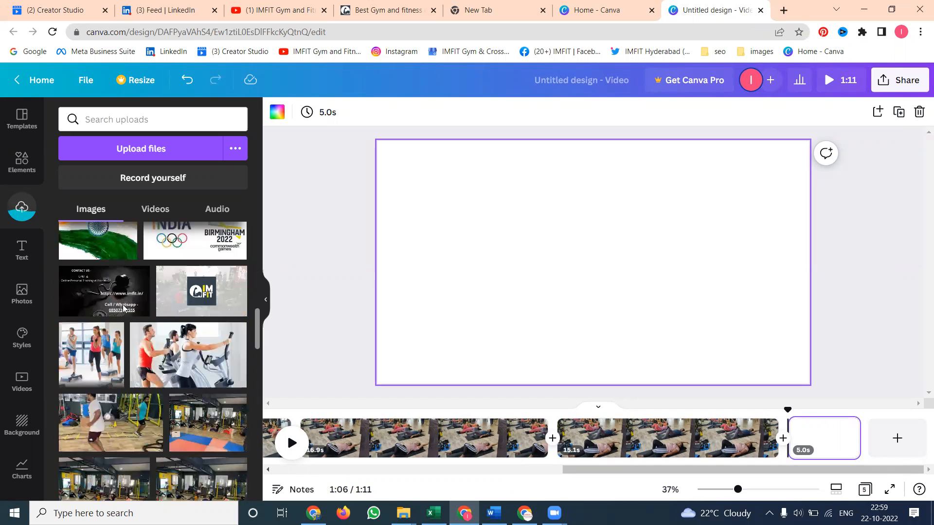
pyautogui.click(115, 302)
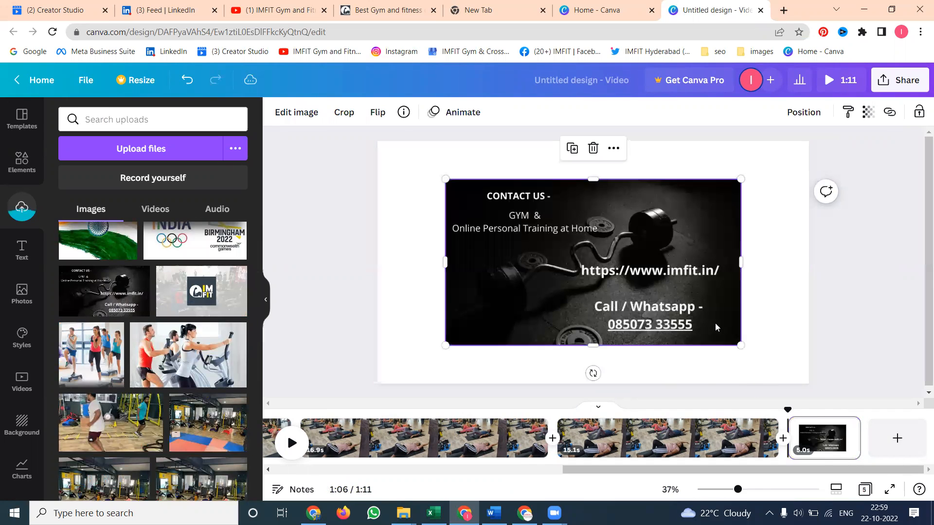
pyautogui.rightClick(656, 268)
pyautogui.click(687, 454)
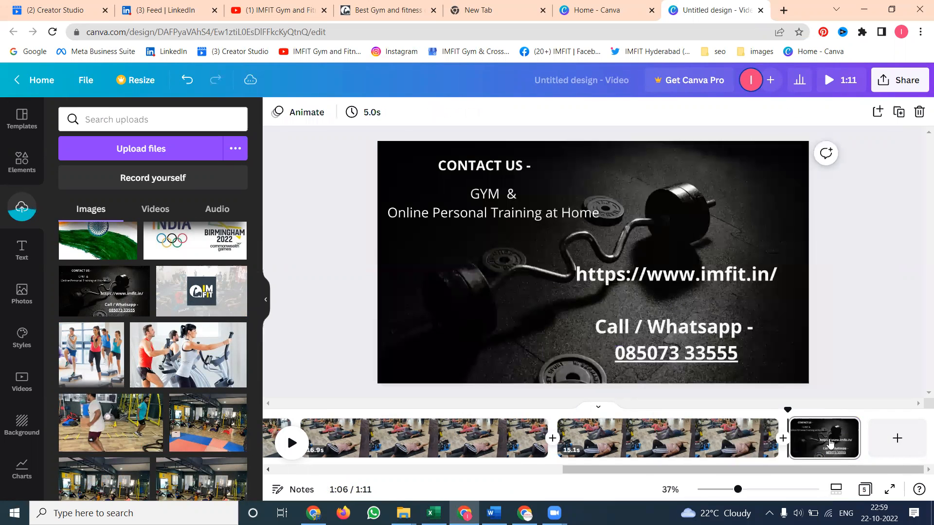
# Add a sixth page, place the IMFIT logo video on it, and set that video as the page background
pyautogui.click(898, 439)
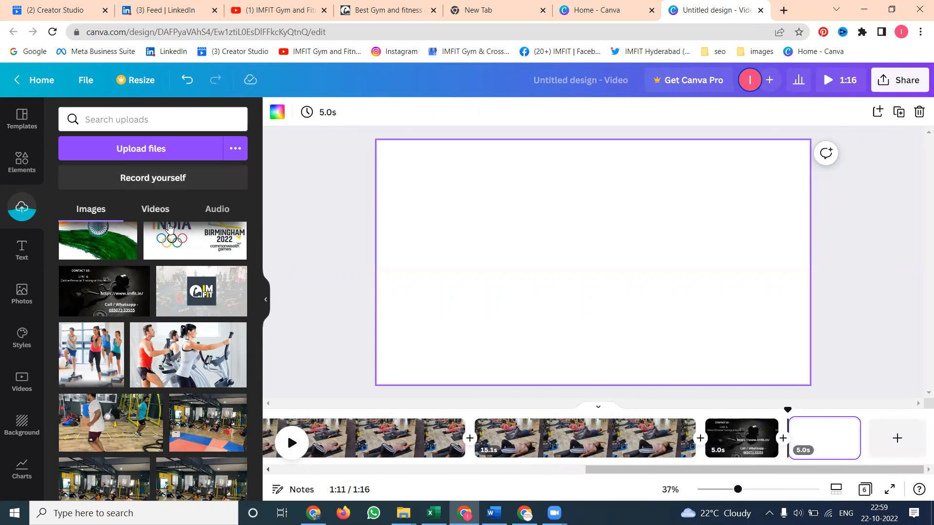
pyautogui.click(155, 209)
pyautogui.scroll(-5, 175, 285)
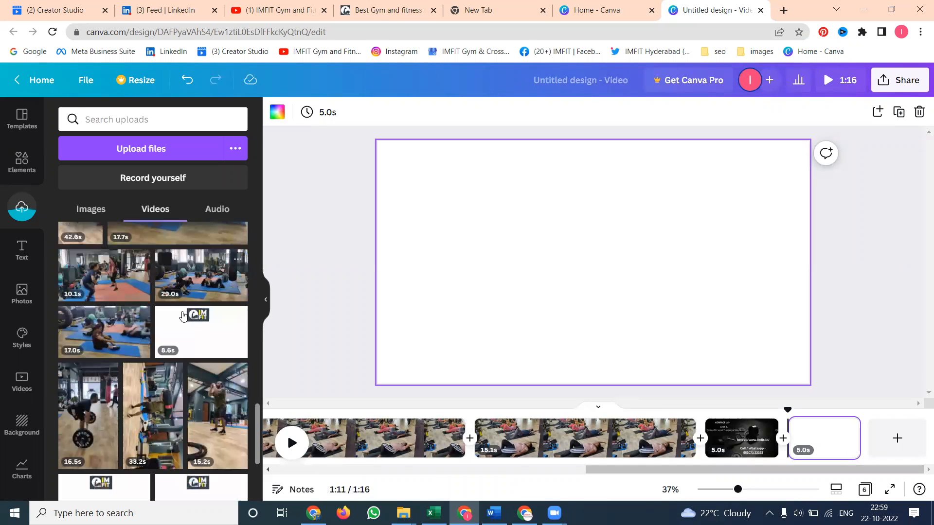
pyautogui.click(193, 335)
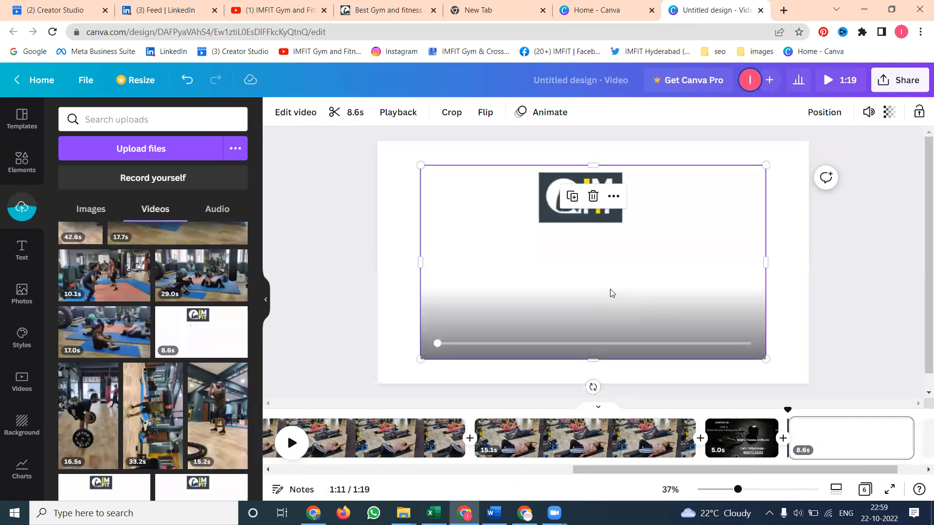
pyautogui.click(593, 263)
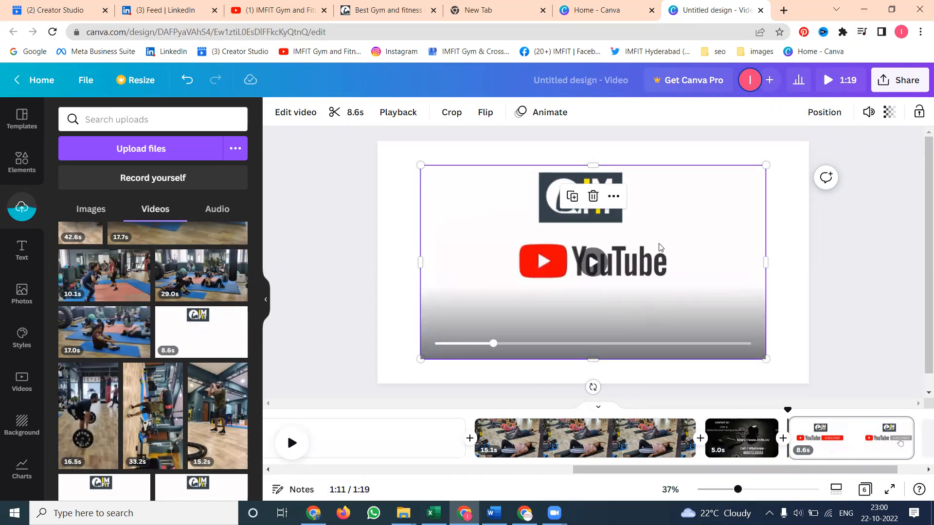
pyautogui.rightClick(684, 294)
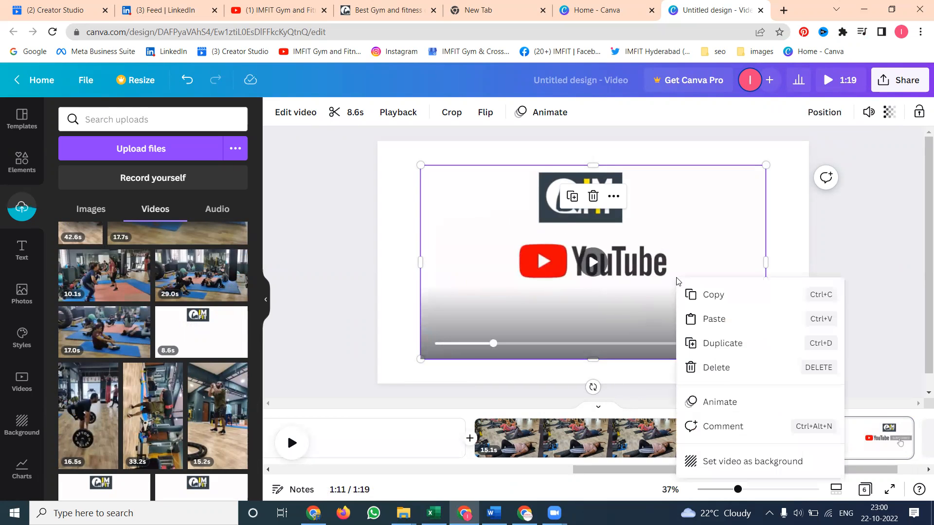
pyautogui.click(703, 460)
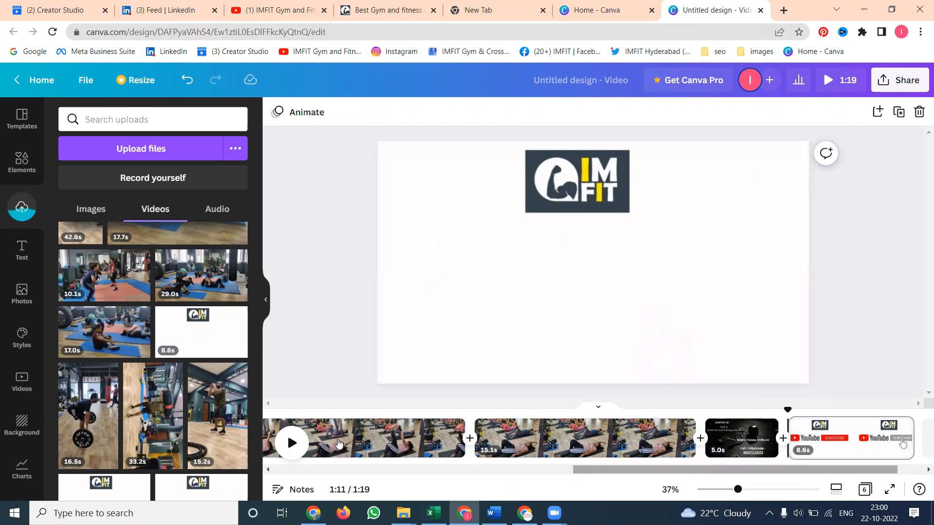
# Add the uploaded Go Down Swinging (Instrumental) audio track to the video
pyautogui.hscroll(-10, 339, 443)
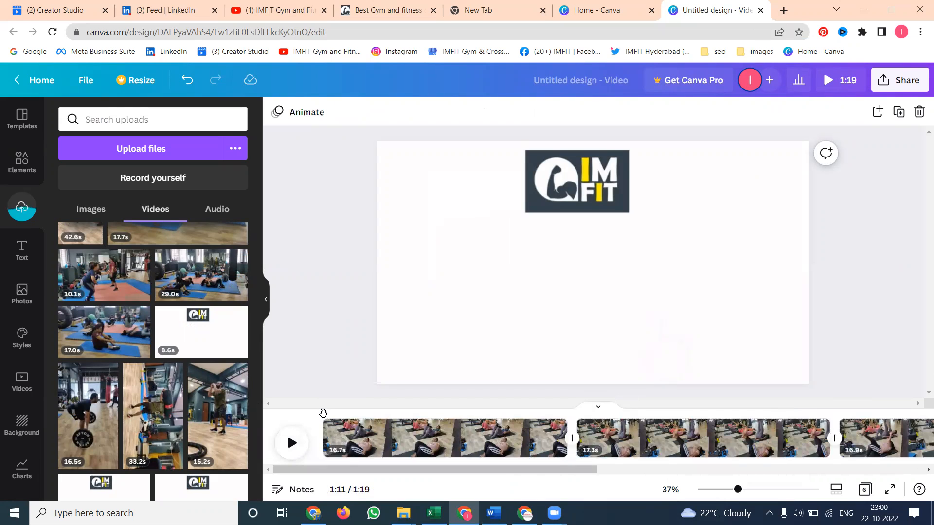
pyautogui.click(322, 413)
pyautogui.click(214, 212)
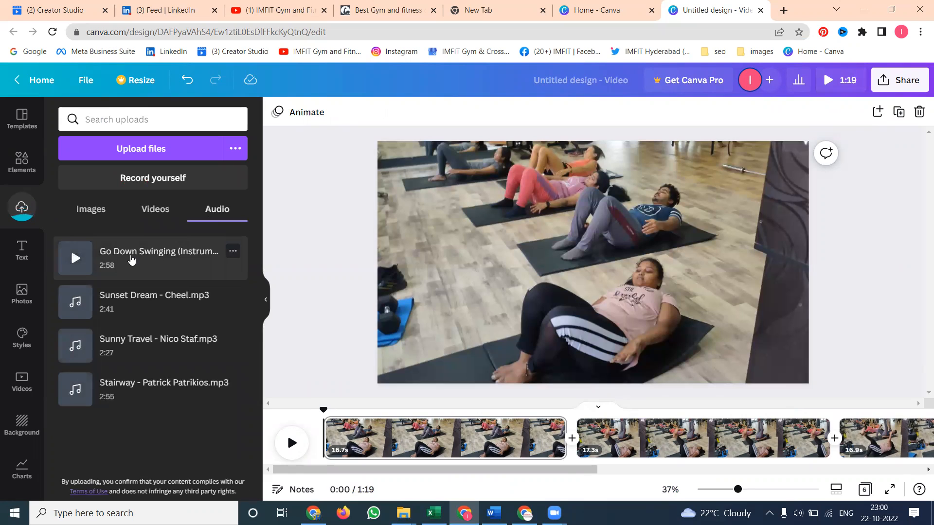
pyautogui.click(131, 260)
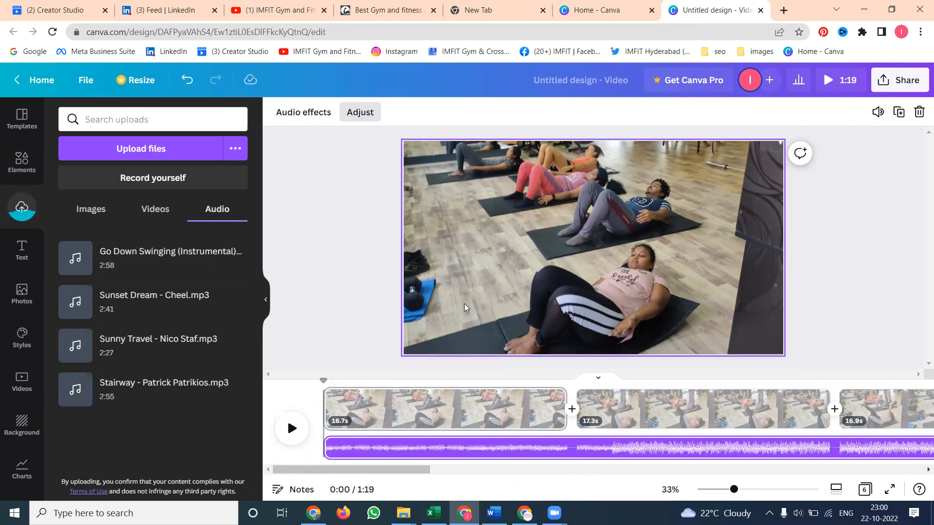
pyautogui.click(160, 213)
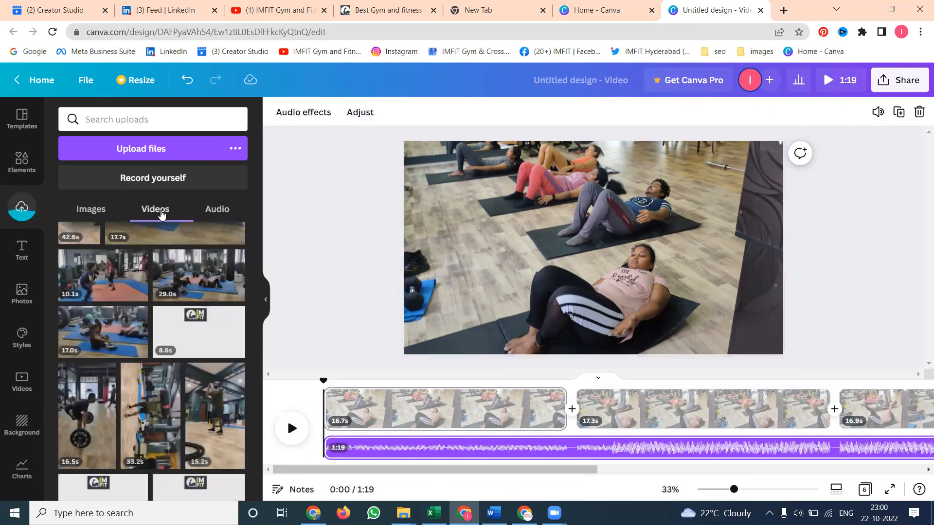
pyautogui.scroll(10, 188, 335)
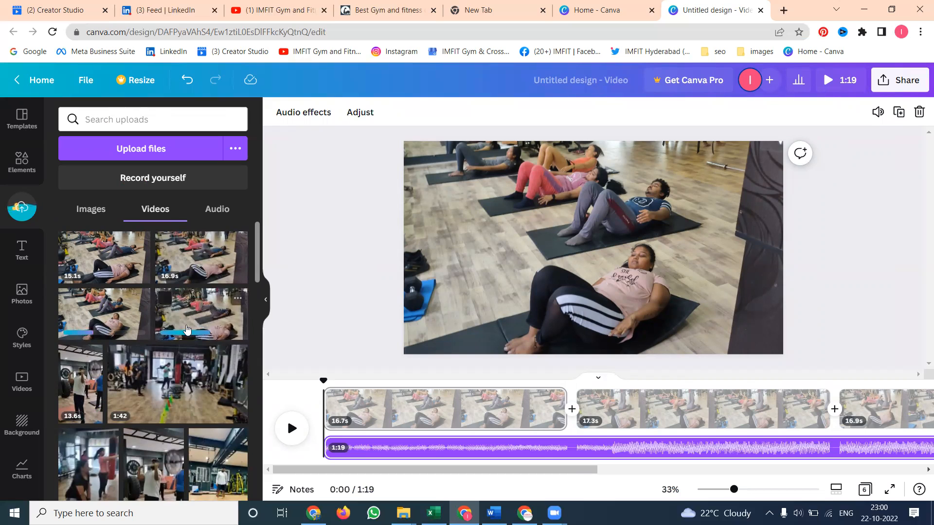
pyautogui.moveTo(403, 513)
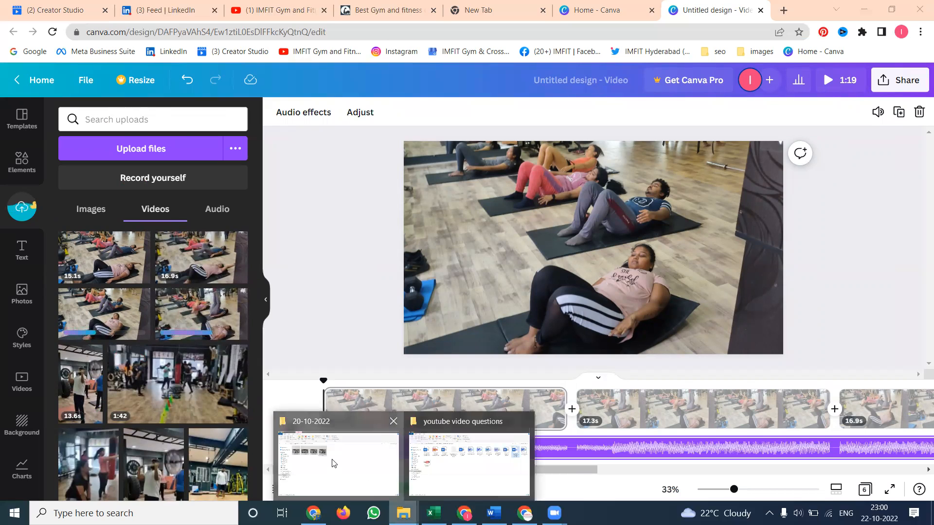
pyautogui.click(334, 460)
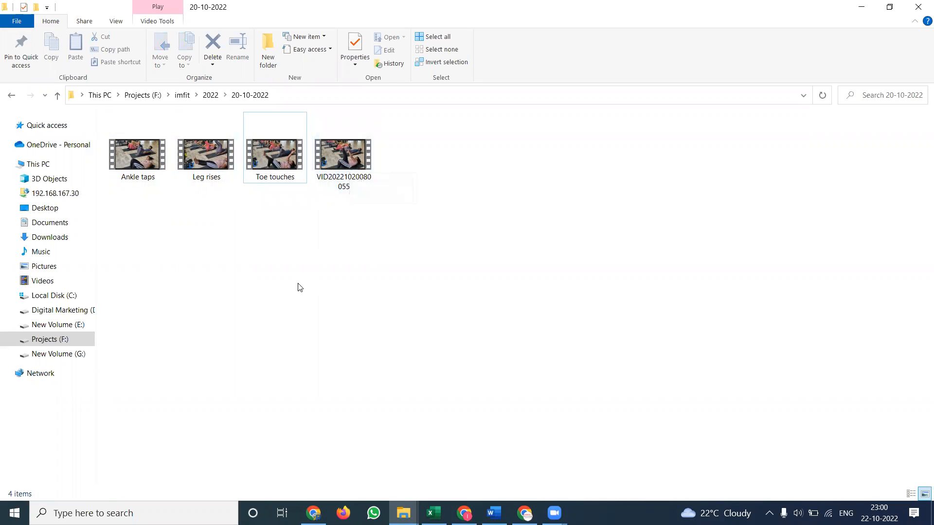
pyautogui.hotkey('alt', 'Tab')
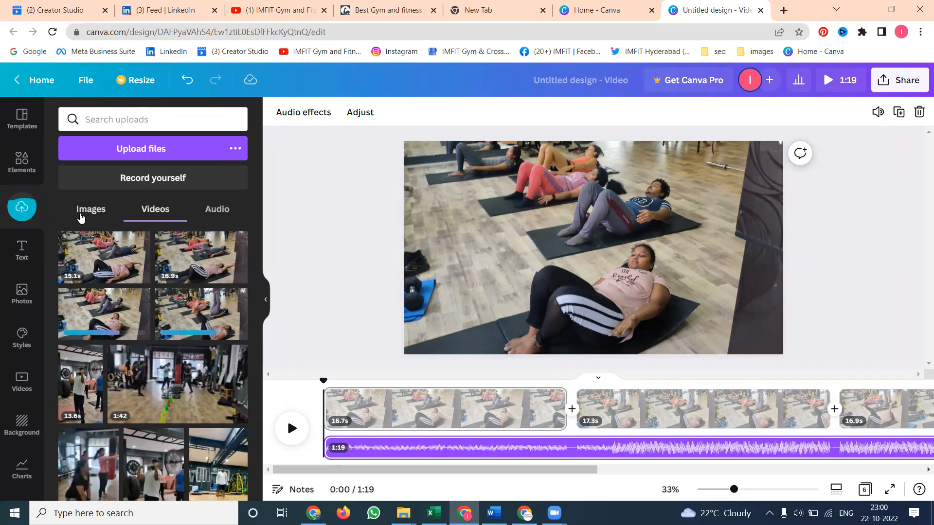
# Add the IMFIT logo image and resize it small in the lower-right corner of the first page
pyautogui.click(81, 212)
pyautogui.scroll(5, 169, 339)
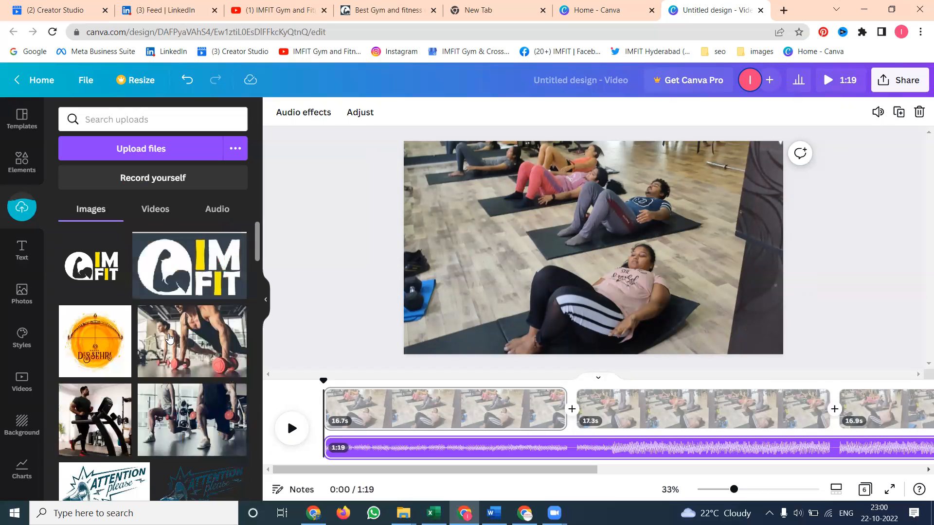
pyautogui.click(189, 265)
pyautogui.moveTo(610, 261); pyautogui.dragTo(750, 333)
pyautogui.moveTo(675, 267); pyautogui.dragTo(740, 331)
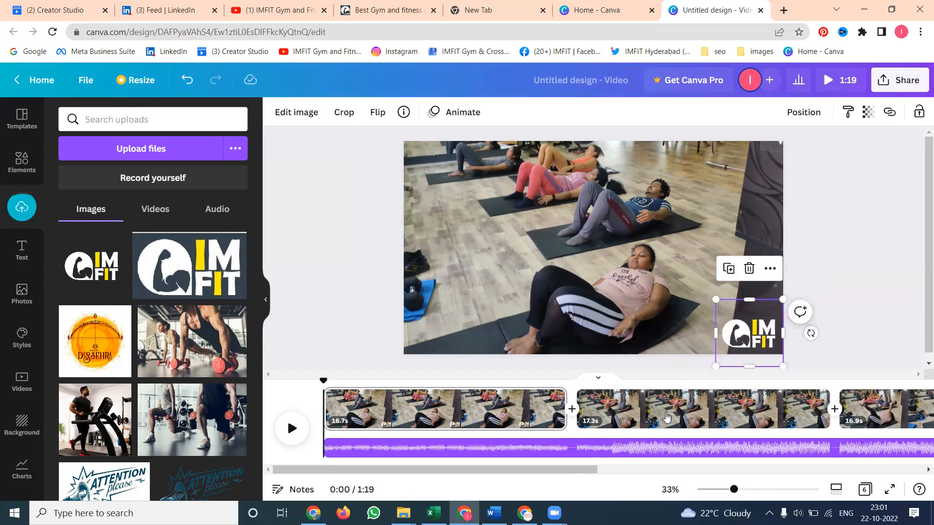
# Play through the later pages in the timeline to check the logo placement
pyautogui.click(663, 414)
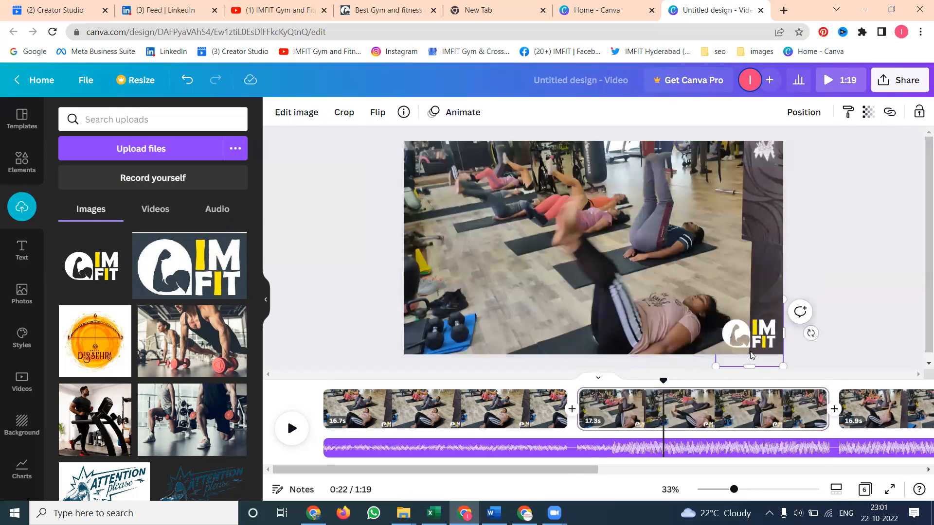
pyautogui.click(870, 417)
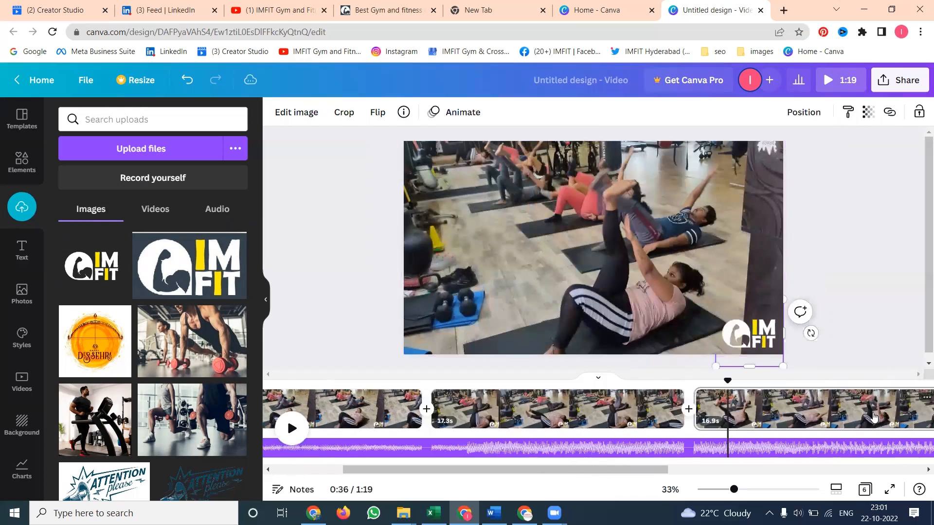
pyautogui.click(739, 417)
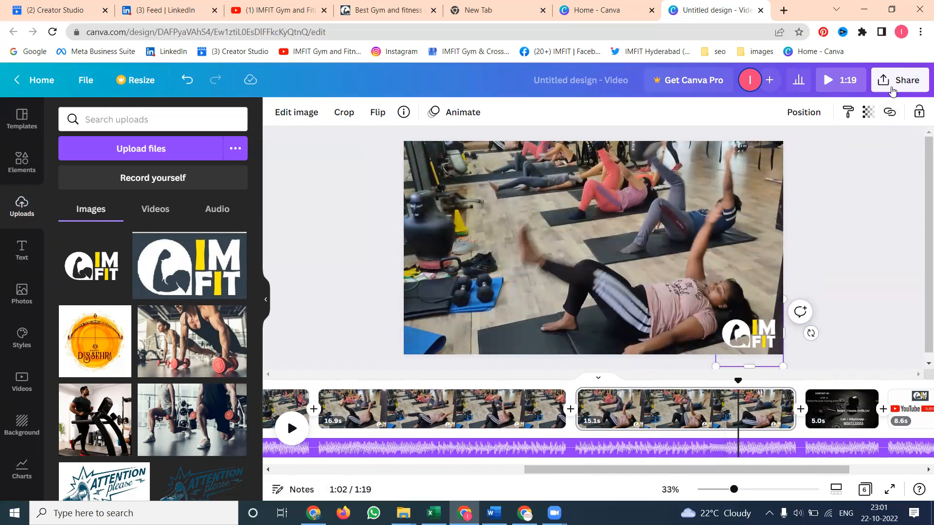
# Try to download the design as an MP4 video, then return the playhead to the start
pyautogui.click(891, 86)
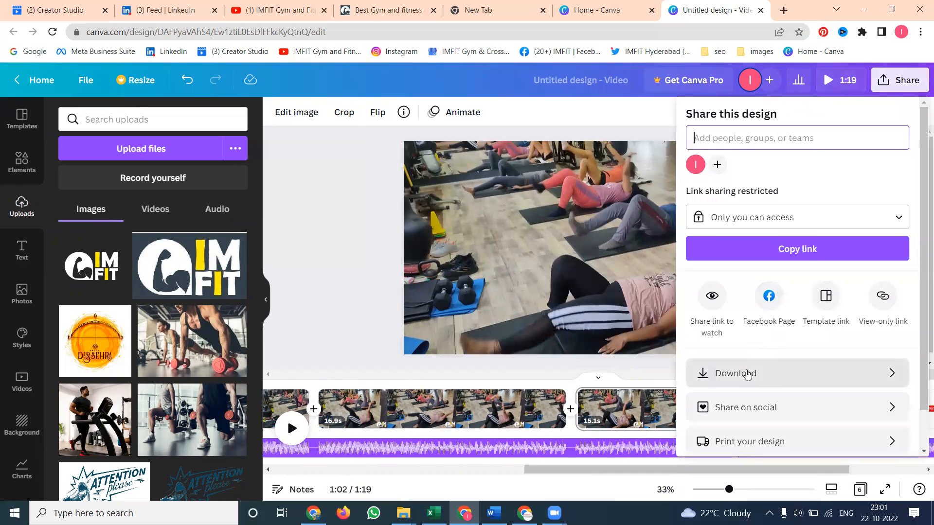
pyautogui.click(747, 373)
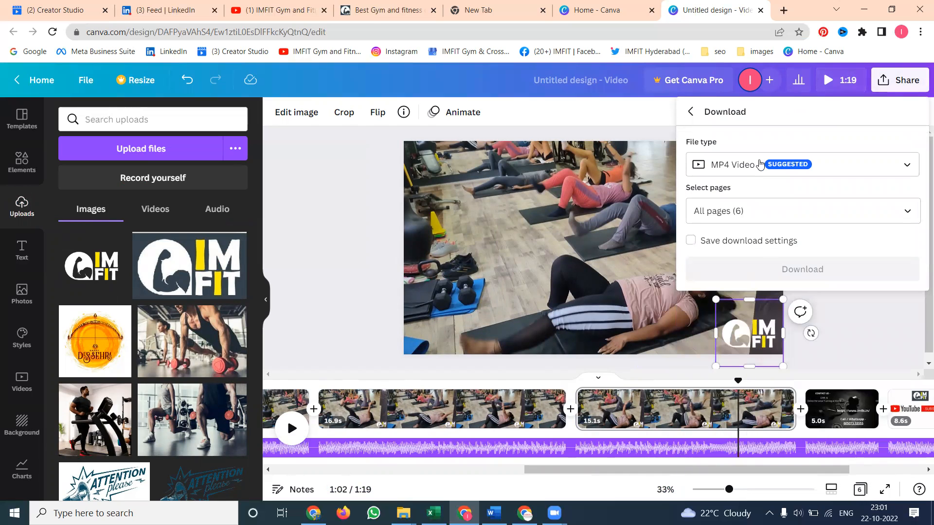
pyautogui.click(167, 213)
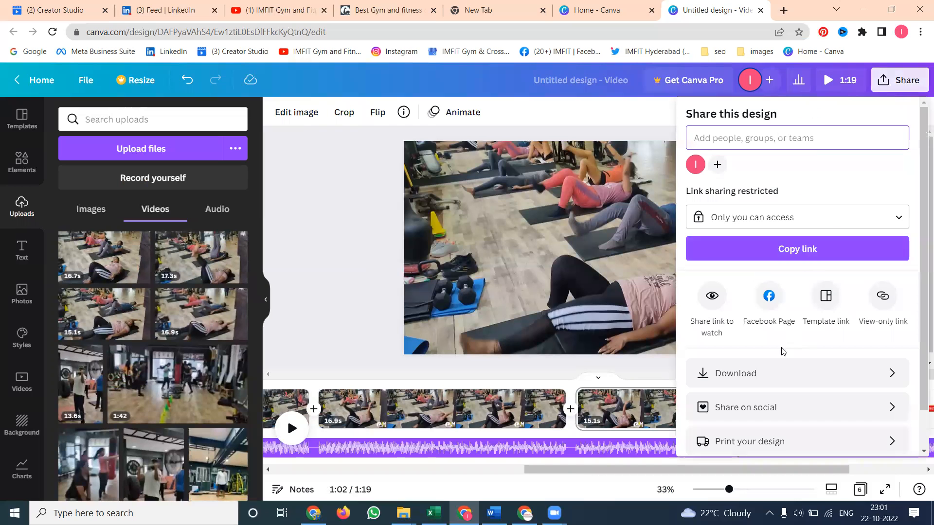
pyautogui.click(771, 372)
pyautogui.click(785, 273)
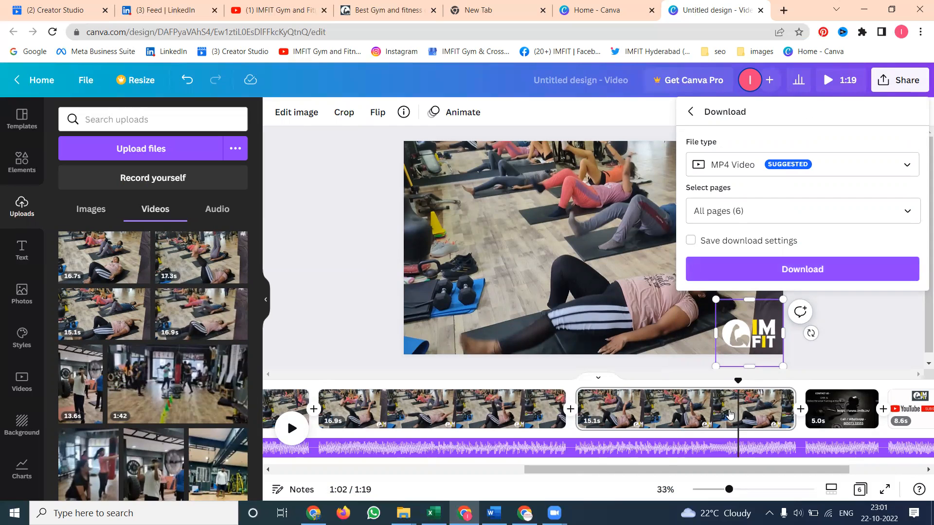
pyautogui.moveTo(542, 469); pyautogui.dragTo(636, 439)
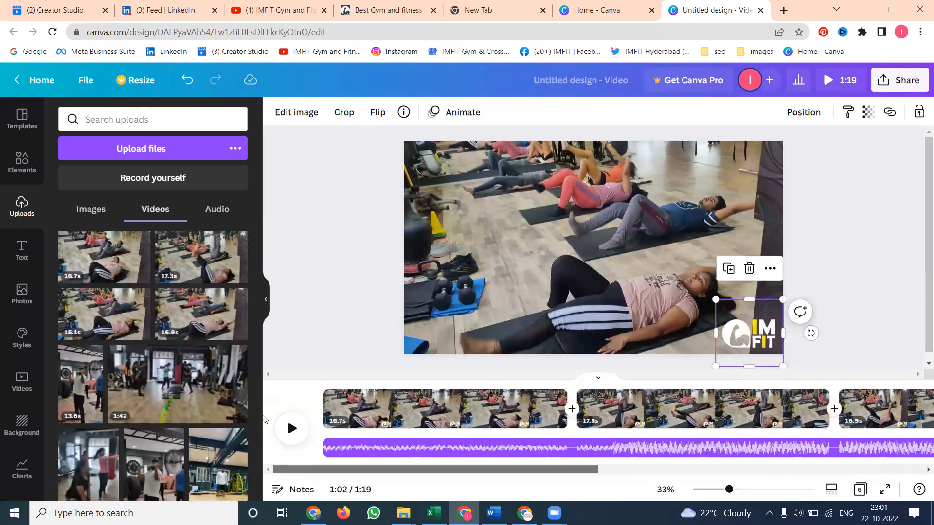
pyautogui.click(320, 382)
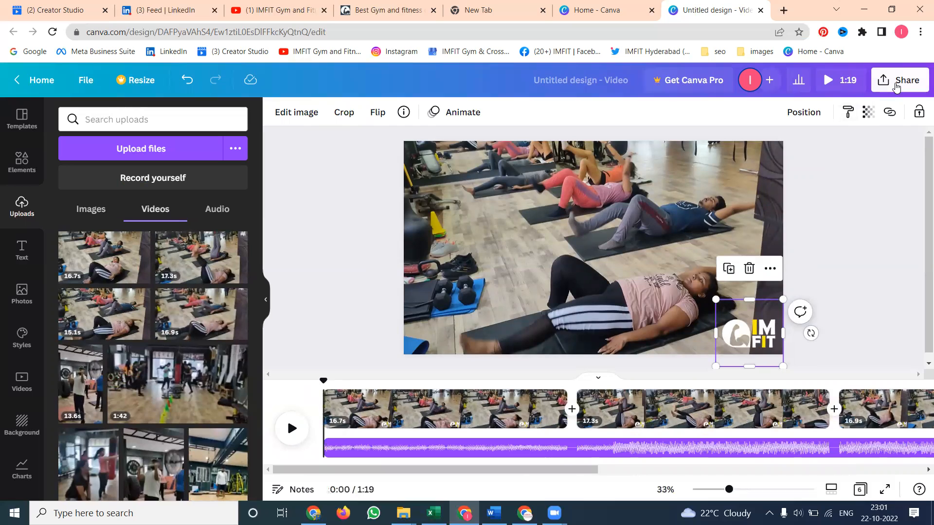
# Download all six pages of the design as an MP4 video
pyautogui.click(899, 82)
pyautogui.click(786, 378)
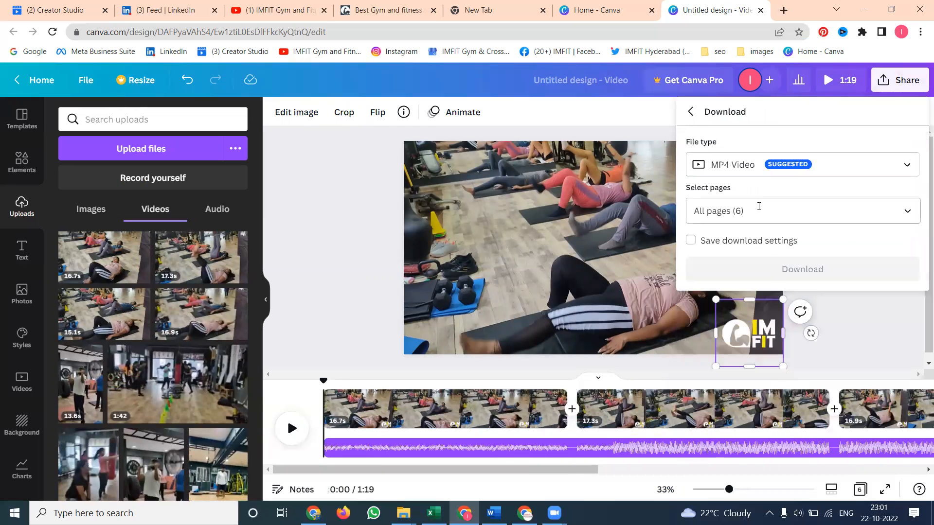
pyautogui.click(762, 267)
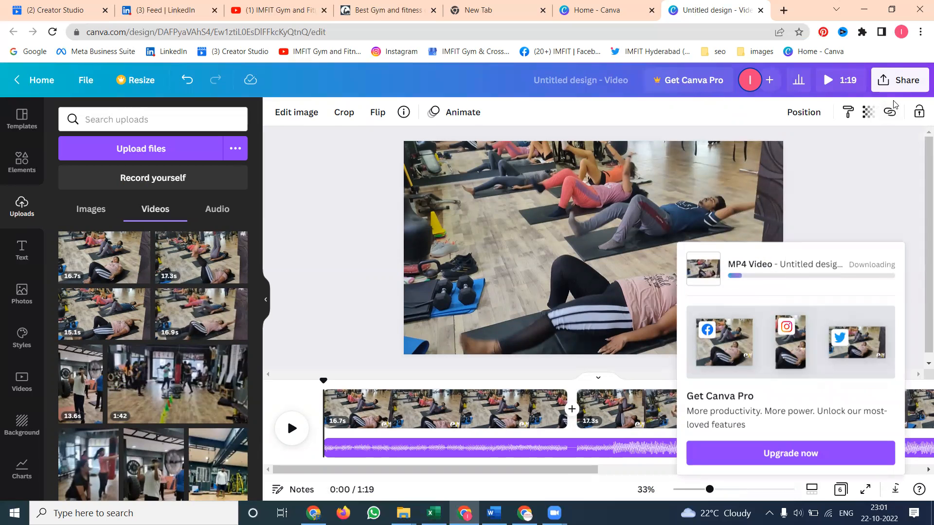
# Download only Page 1 as an MP4 video
pyautogui.click(894, 86)
pyautogui.click(760, 373)
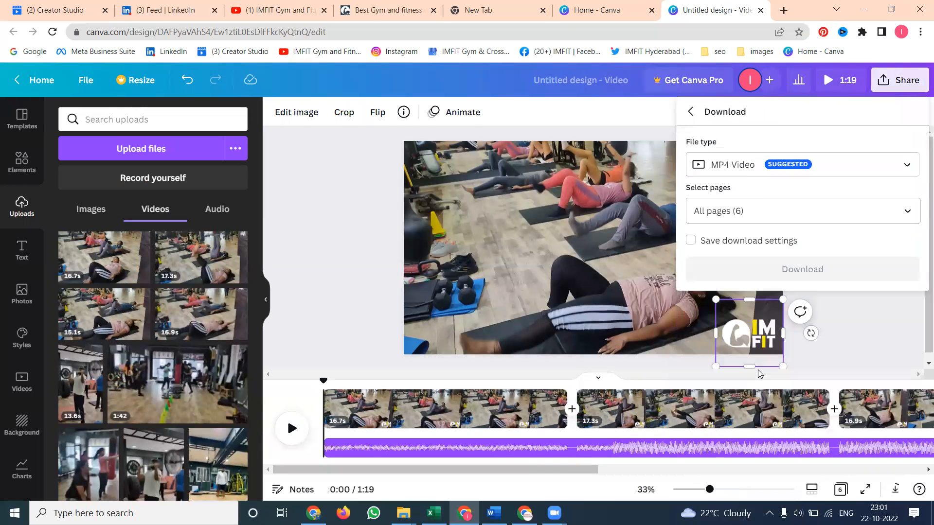
pyautogui.click(751, 165)
pyautogui.click(751, 165)
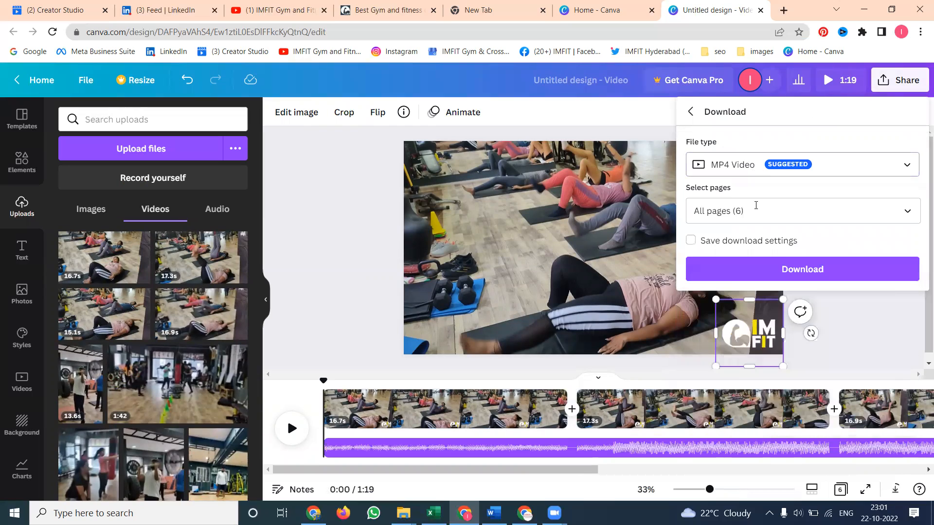
pyautogui.click(756, 205)
pyautogui.click(807, 253)
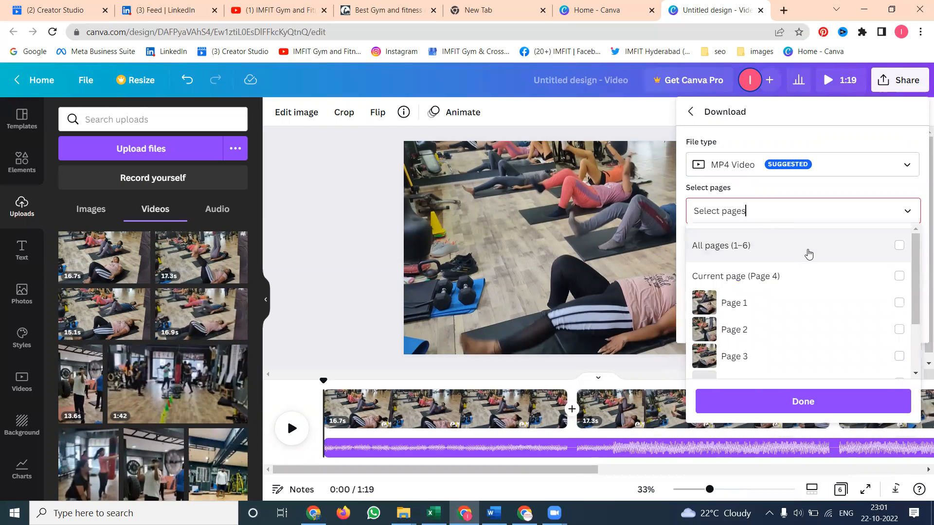
pyautogui.scroll(-2, 793, 300)
pyautogui.click(786, 248)
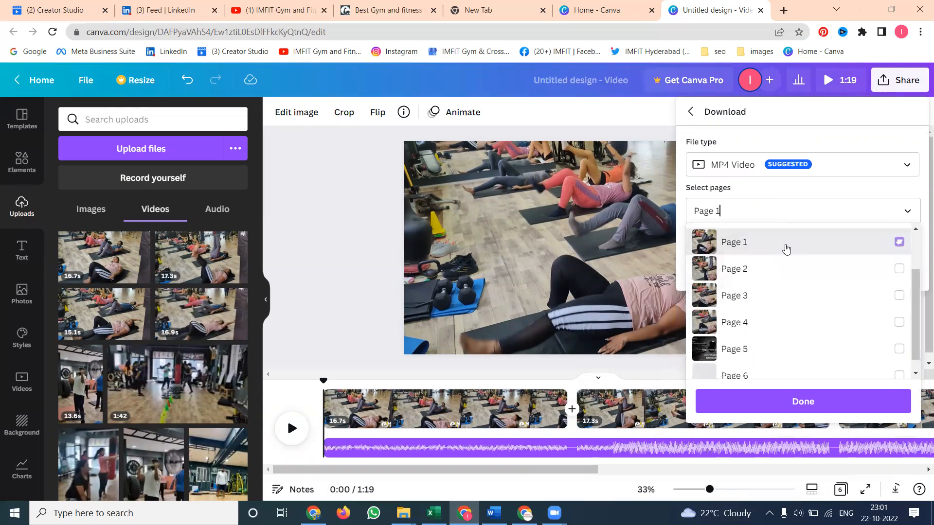
pyautogui.click(836, 139)
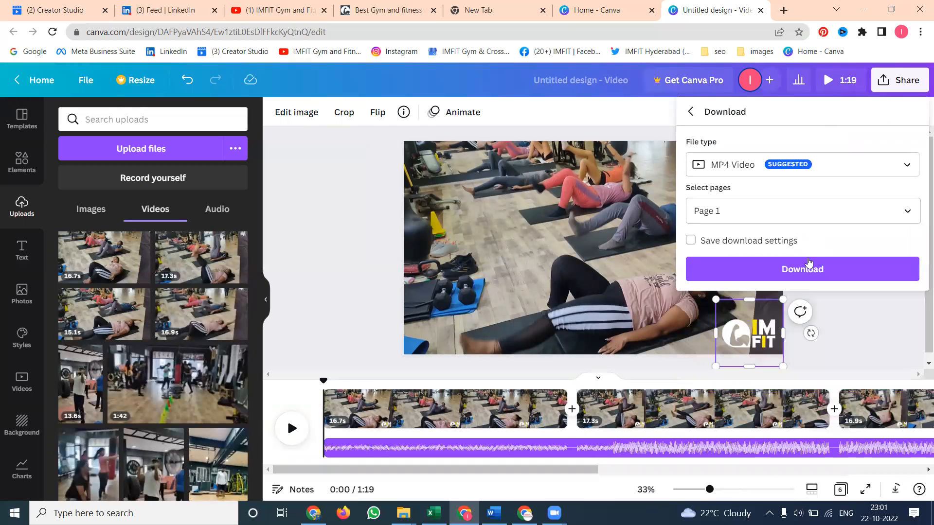
pyautogui.click(808, 265)
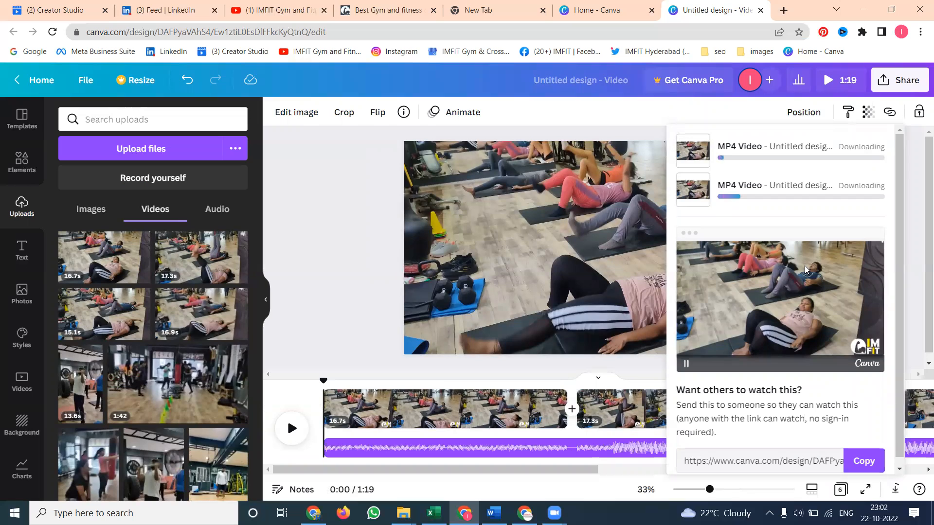
# Download only Page 2 of the design as an MP4 video
pyautogui.click(895, 80)
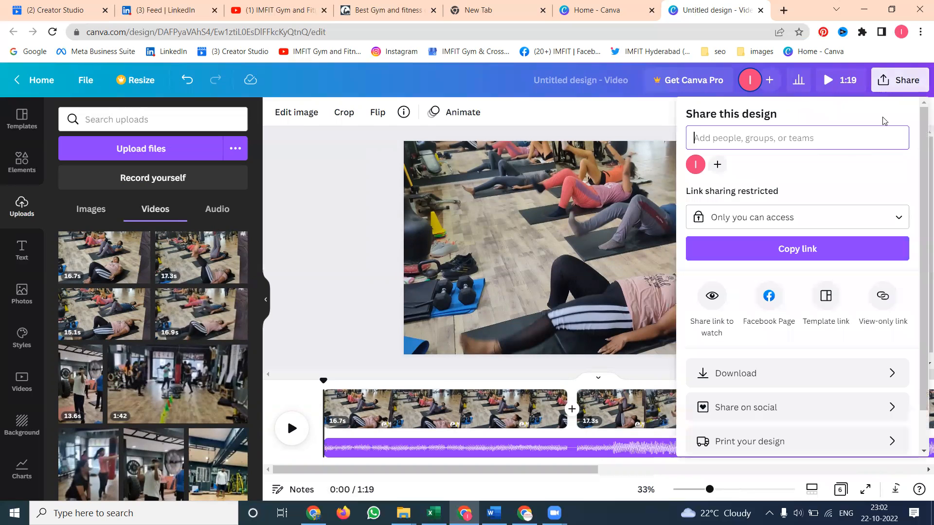
pyautogui.click(778, 365)
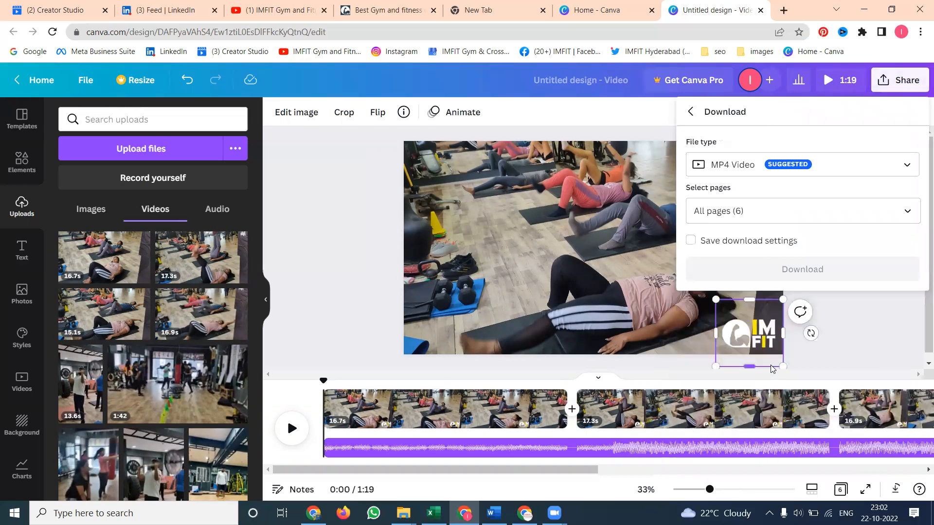
pyautogui.click(749, 210)
pyautogui.click(857, 242)
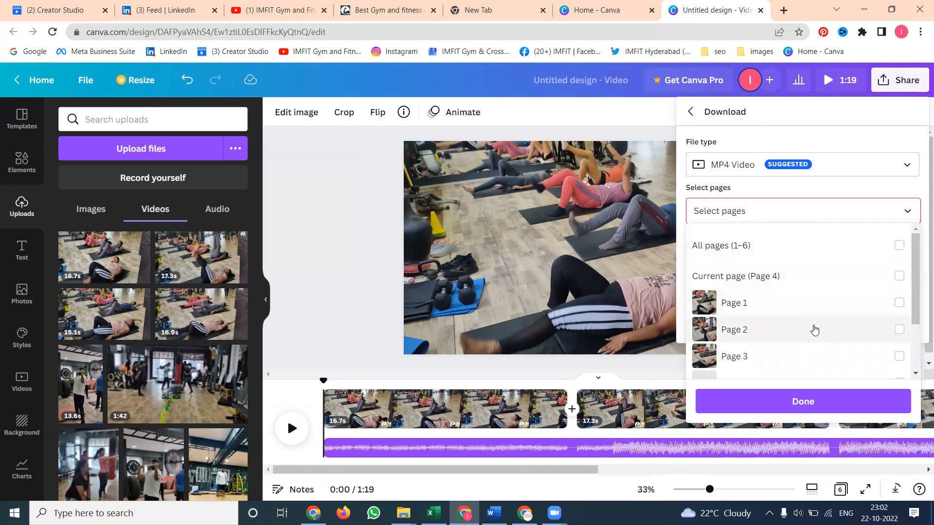
pyautogui.click(814, 331)
pyautogui.click(811, 401)
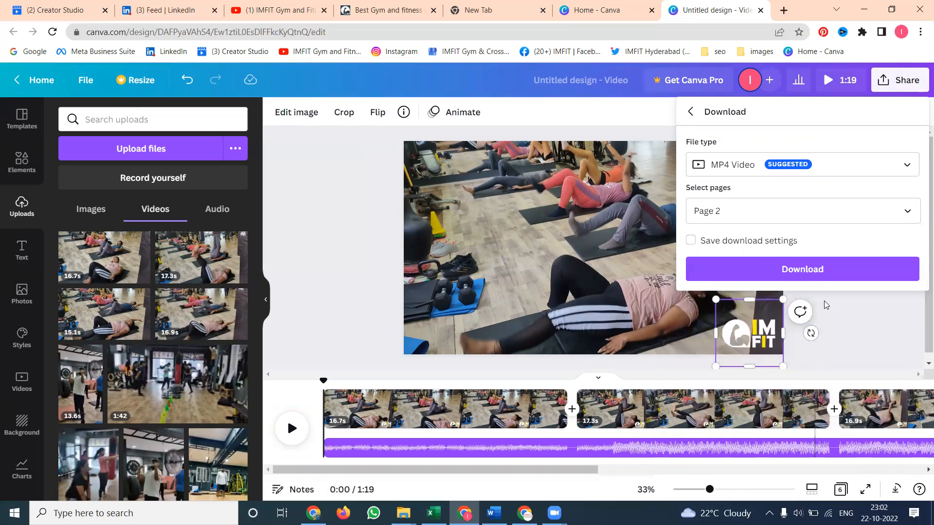
pyautogui.click(822, 274)
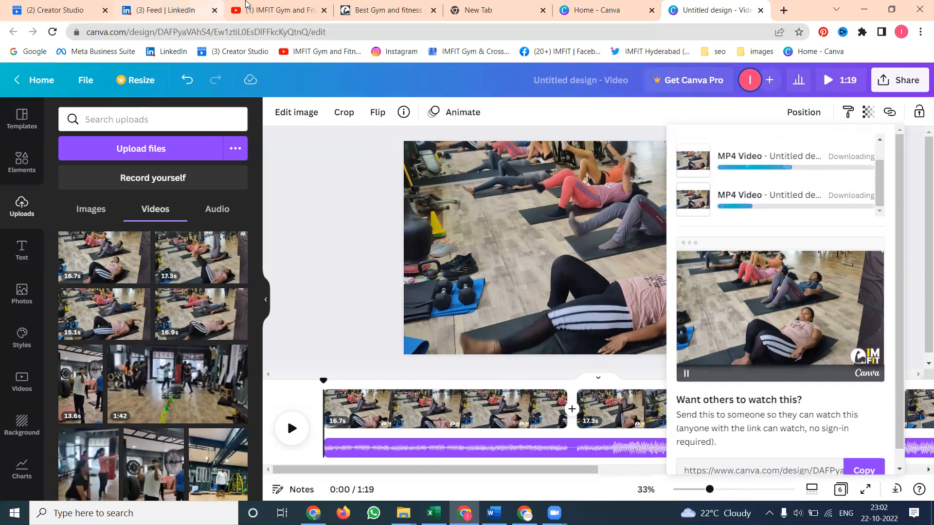
pyautogui.click(252, 5)
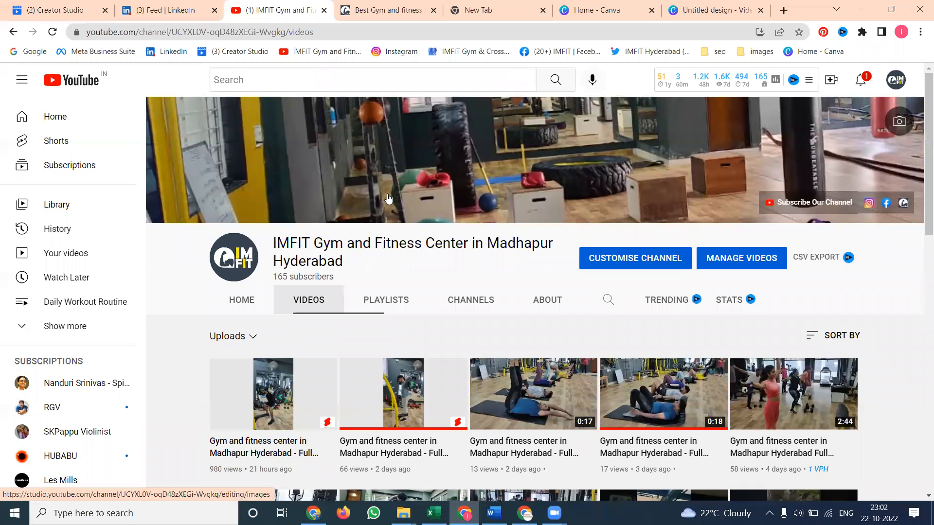
pyautogui.click(48, 5)
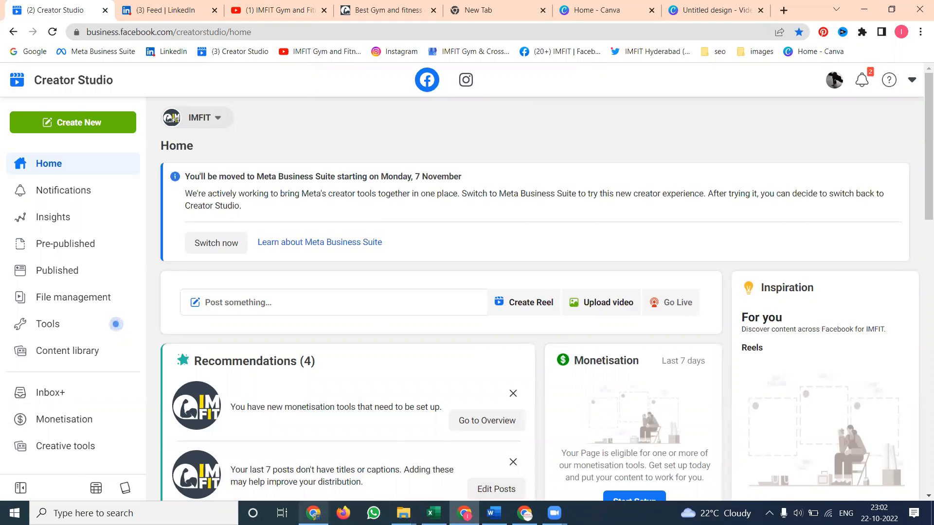
pyautogui.moveTo(313, 513)
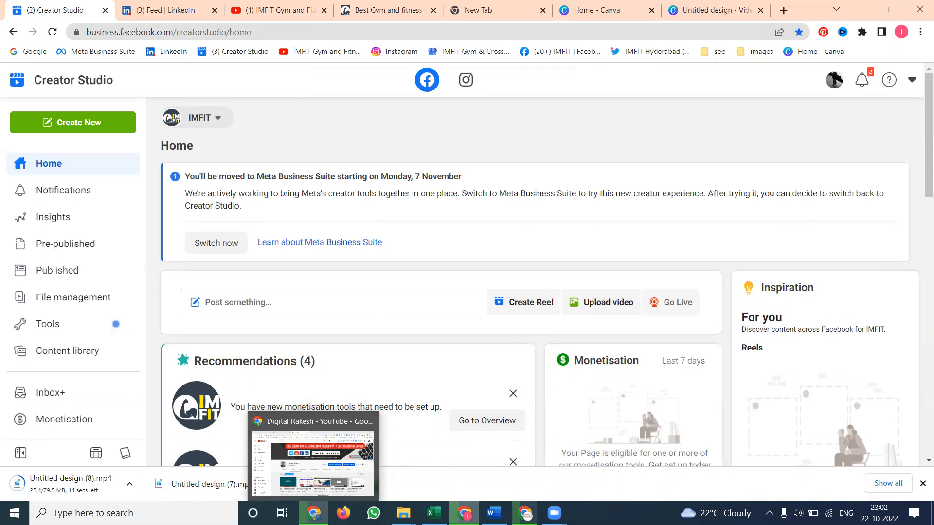
pyautogui.click(313, 457)
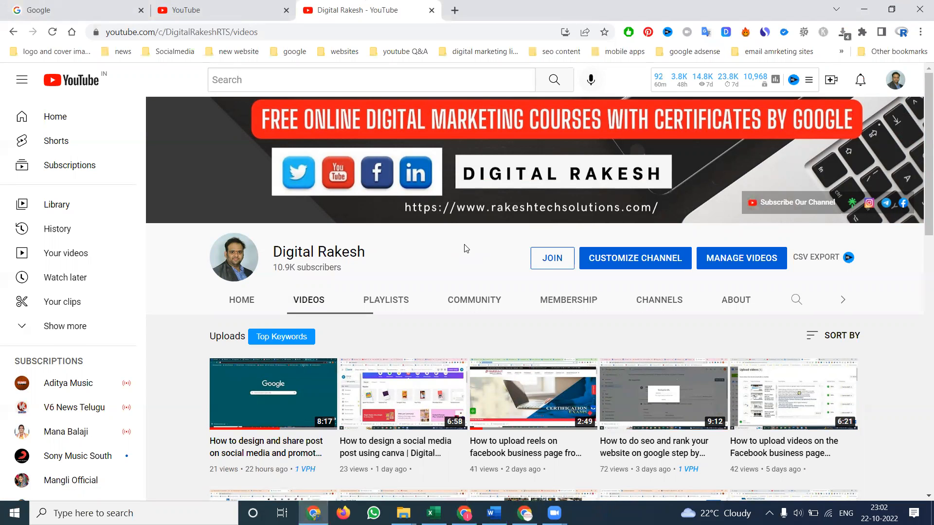
# Minimize the browser and open Easy Video Maker, continuing with the free edition
pyautogui.click(857, 8)
pyautogui.click(855, 4)
pyautogui.click(854, 5)
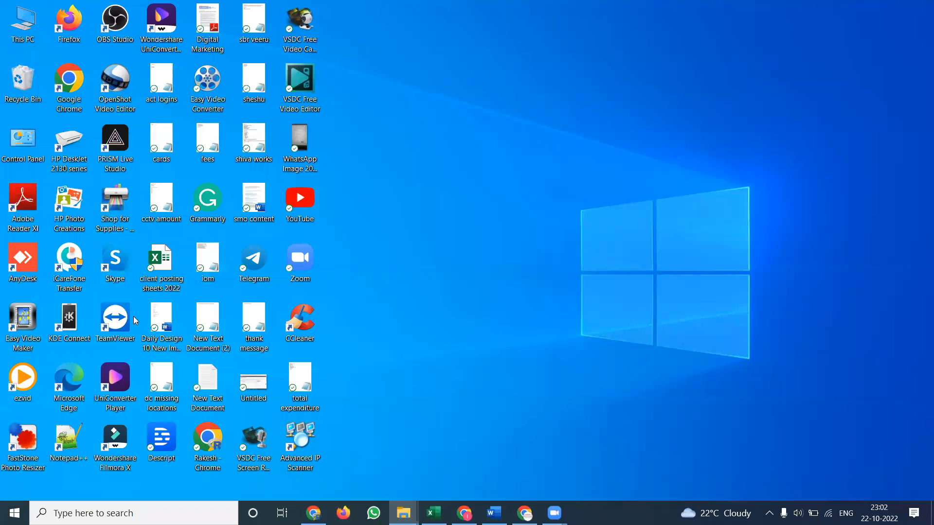
pyautogui.doubleClick(24, 331)
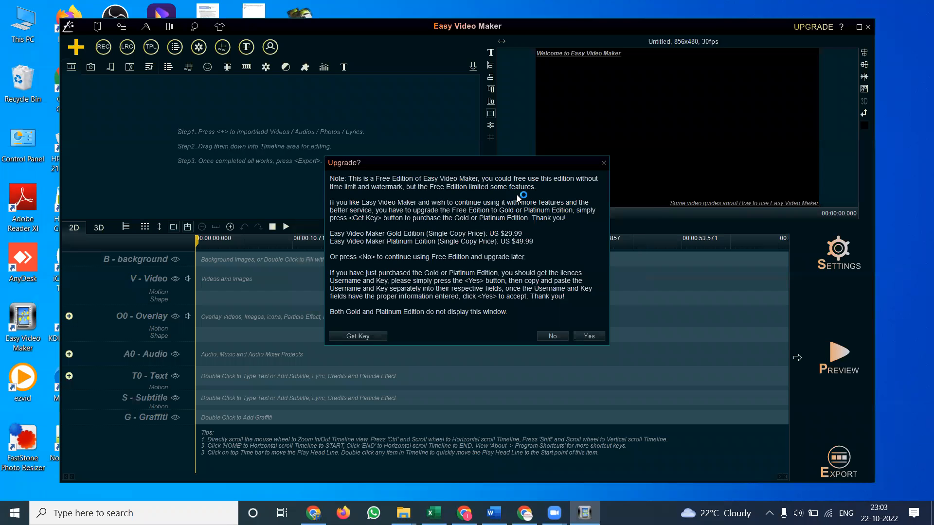
pyautogui.click(544, 342)
# Import the four workout clips from the 20-10-2022 folder and add them to the video line
pyautogui.click(403, 513)
pyautogui.click(336, 462)
pyautogui.moveTo(381, 214); pyautogui.dragTo(139, 158)
pyautogui.moveTo(206, 161); pyautogui.dragTo(361, 151)
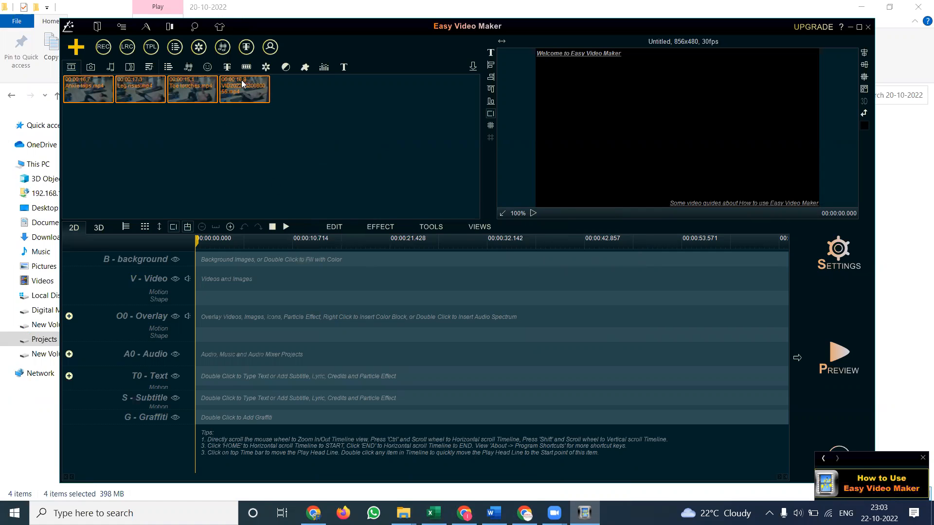
pyautogui.rightClick(242, 84)
pyautogui.moveTo(302, 87)
pyautogui.click(362, 88)
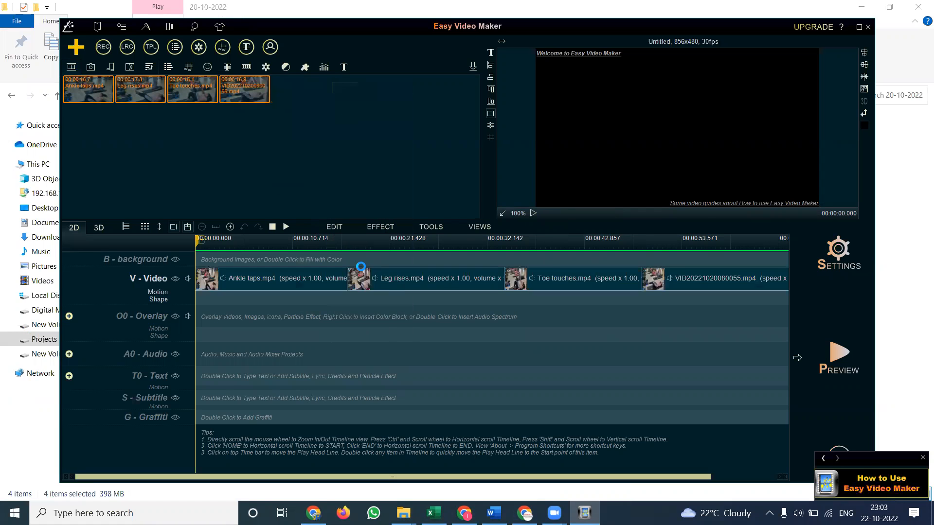
# Import the 'Contact us imfir in' image from the imfit folder into the media library
pyautogui.moveTo(403, 513)
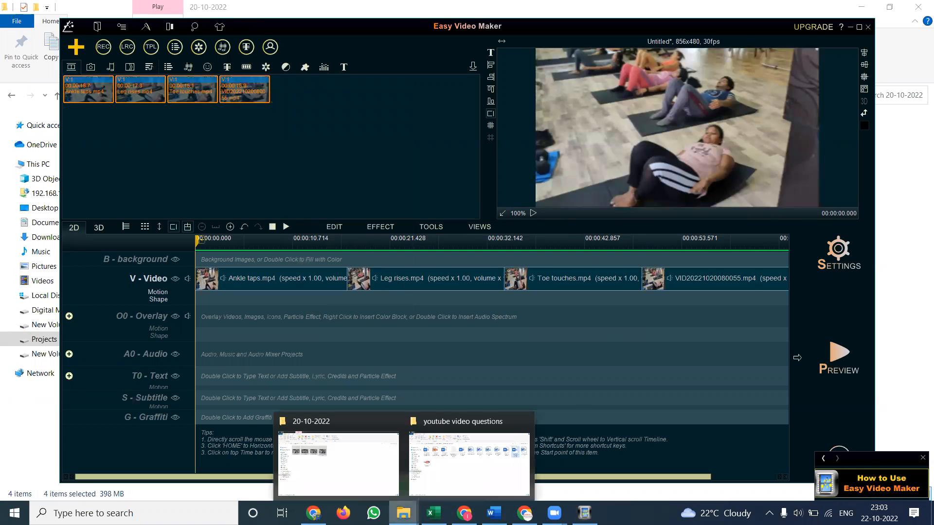
pyautogui.click(371, 462)
pyautogui.click(190, 96)
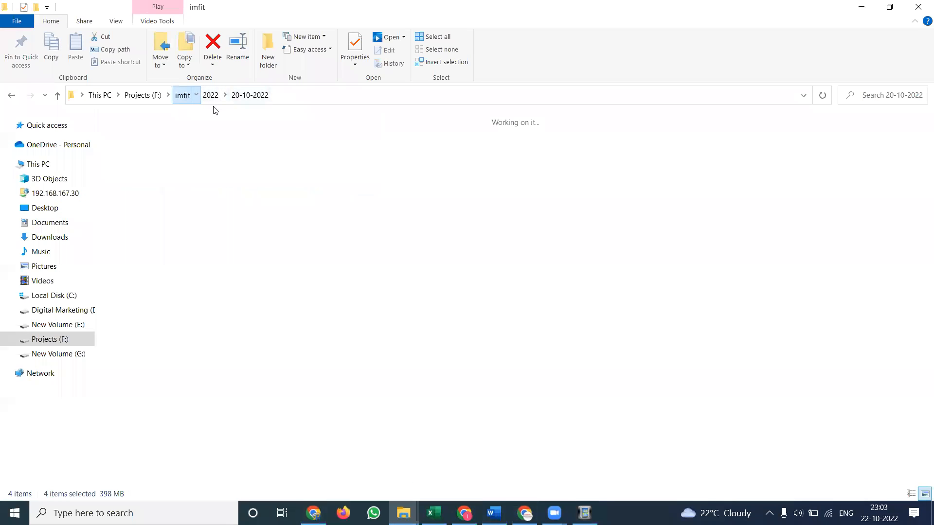
pyautogui.scroll(-5, 546, 294)
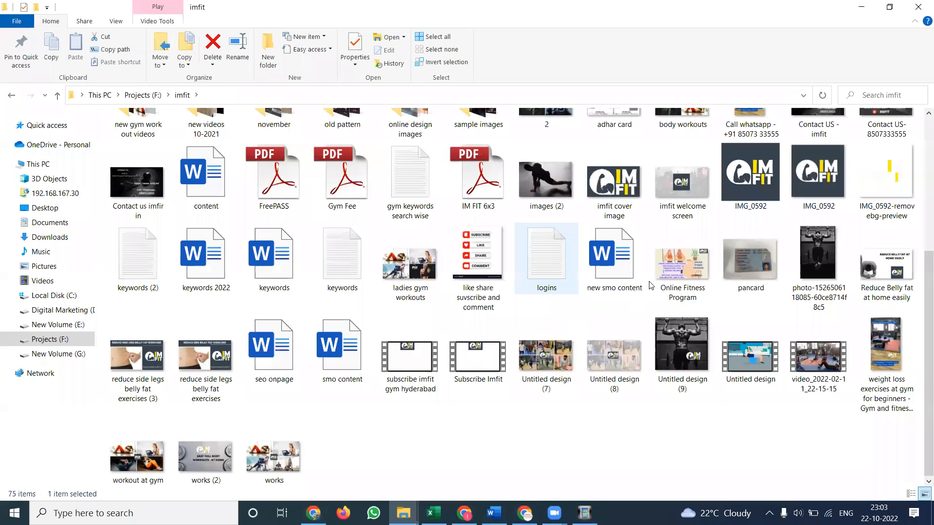
pyautogui.moveTo(137, 182); pyautogui.dragTo(334, 150)
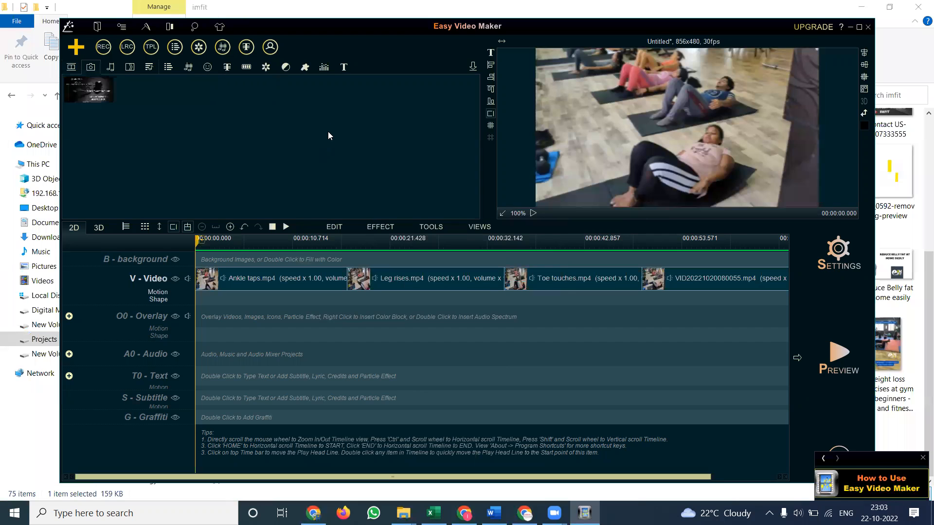
# Add the contact image to the video line after the workout clips
pyautogui.rightClick(96, 84)
pyautogui.moveTo(153, 89)
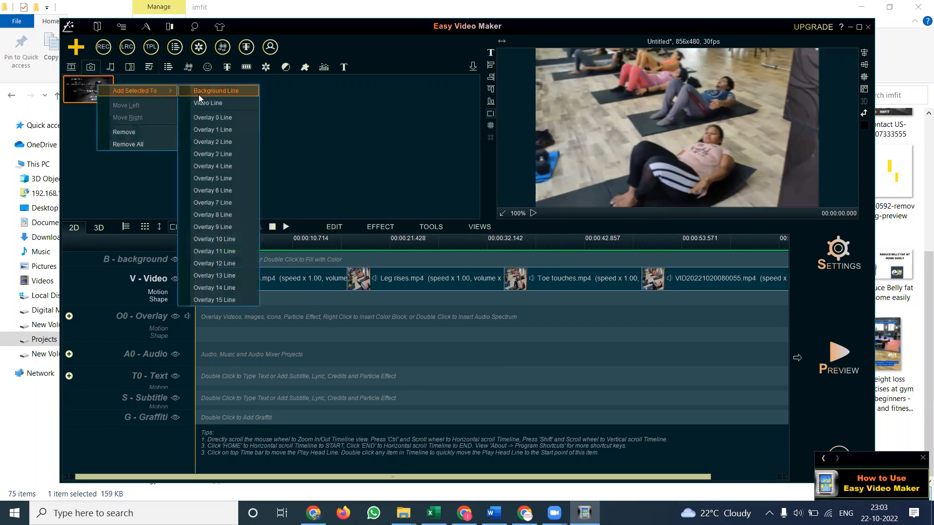
pyautogui.click(199, 102)
pyautogui.moveTo(262, 477); pyautogui.dragTo(178, 477)
pyautogui.rightClick(260, 280)
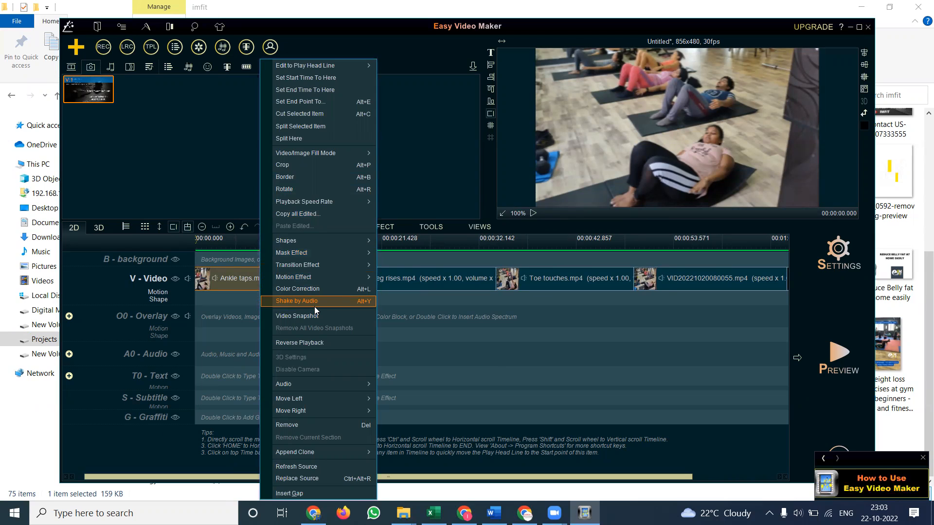
pyautogui.click(214, 278)
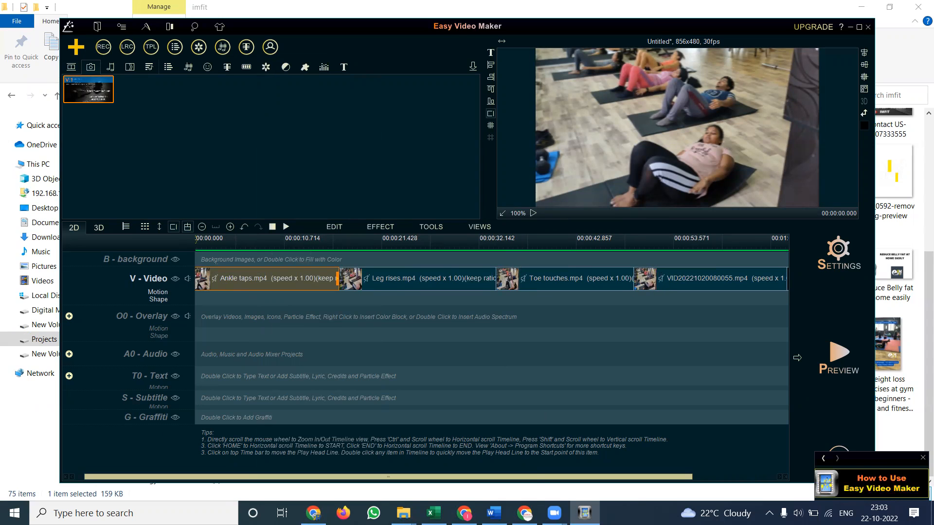
# Try to drag the 'Go Down Swinging (Instrumental) - NEFFEX' track from the music/new folder into Easy Video Maker
pyautogui.moveTo(403, 513)
pyautogui.click(361, 451)
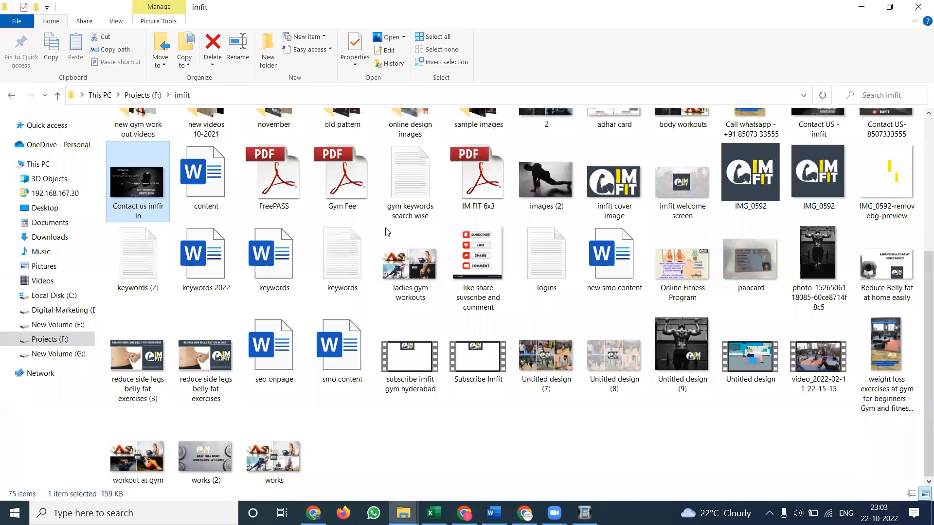
pyautogui.scroll(5, 415, 220)
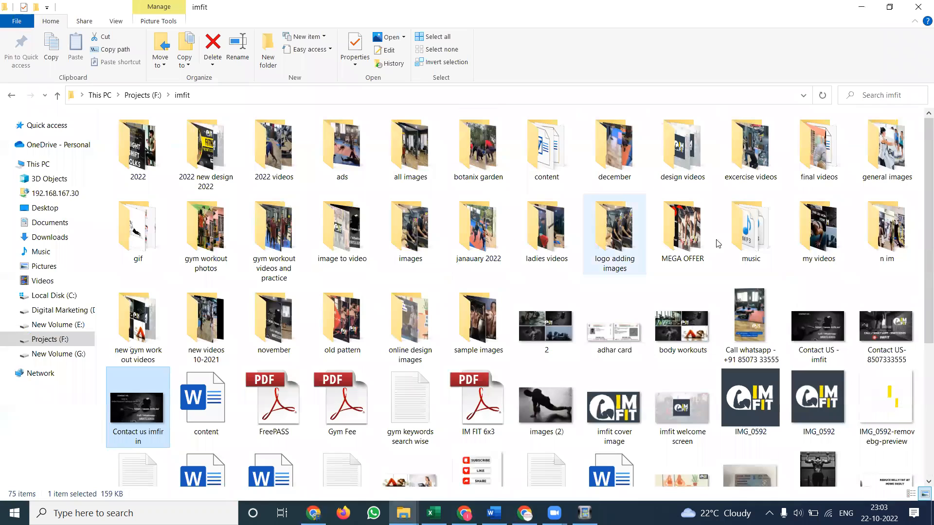
pyautogui.doubleClick(744, 237)
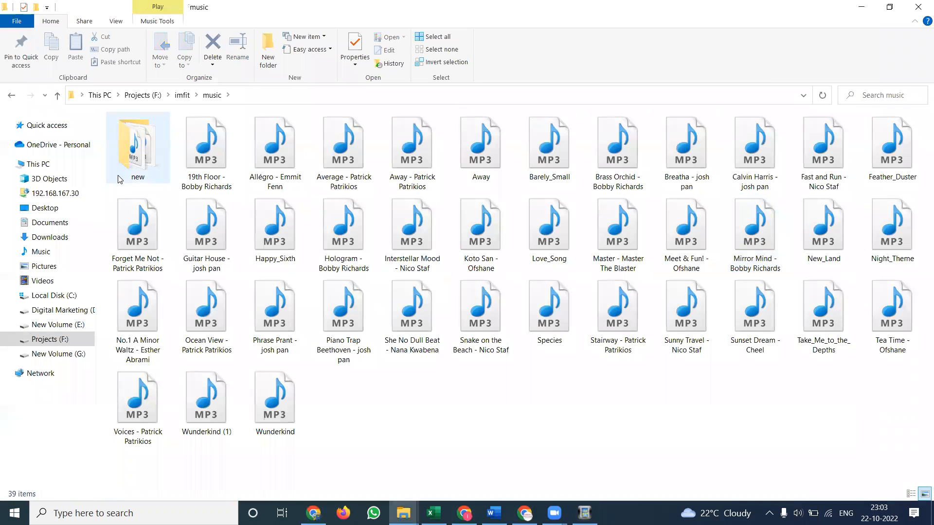
pyautogui.doubleClick(119, 180)
pyautogui.moveTo(348, 180); pyautogui.dragTo(585, 511)
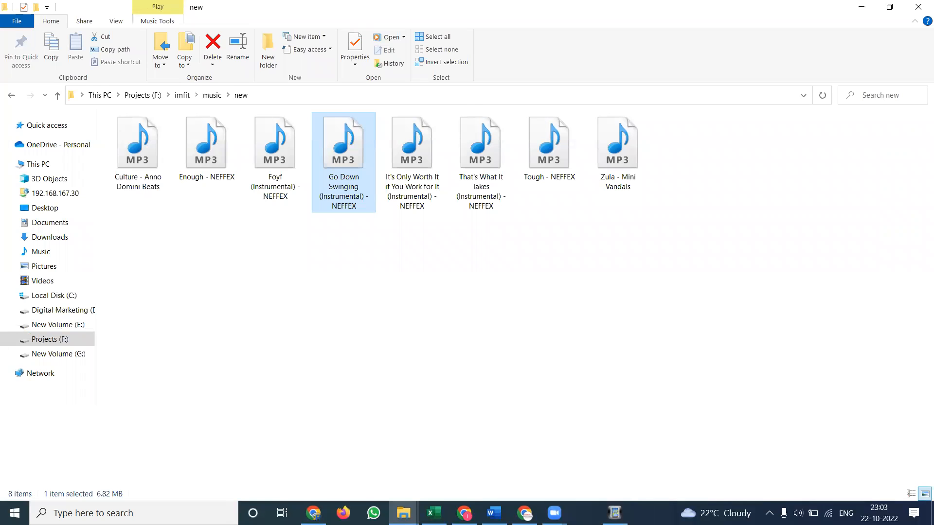
pyautogui.moveTo(523, 370); pyautogui.dragTo(585, 512)
pyautogui.moveTo(346, 160); pyautogui.dragTo(585, 511)
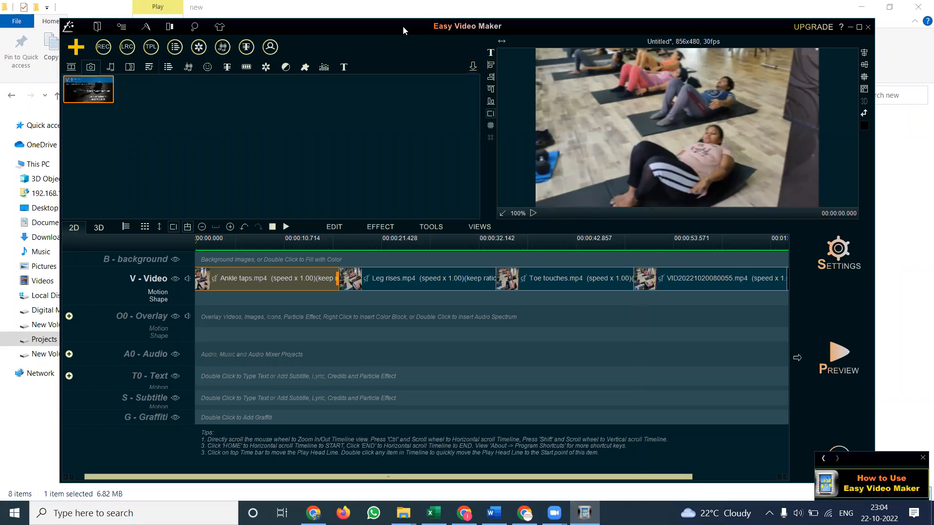
pyautogui.moveTo(403, 26); pyautogui.dragTo(408, 144)
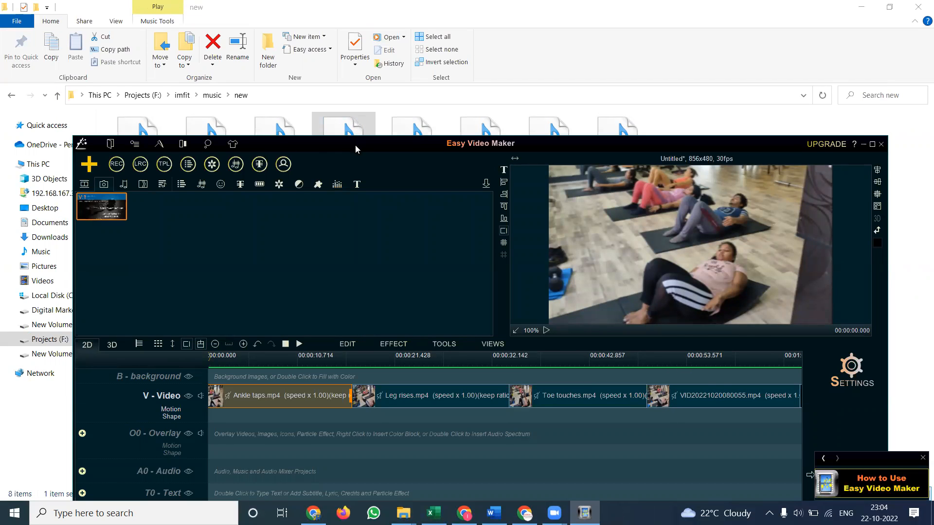
pyautogui.moveTo(355, 145); pyautogui.dragTo(364, 180)
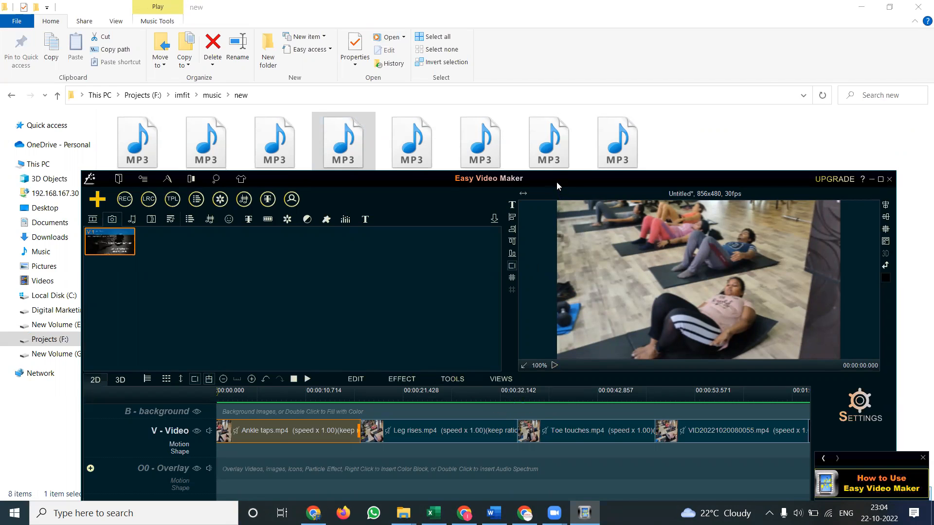
pyautogui.moveTo(556, 182); pyautogui.dragTo(539, 42)
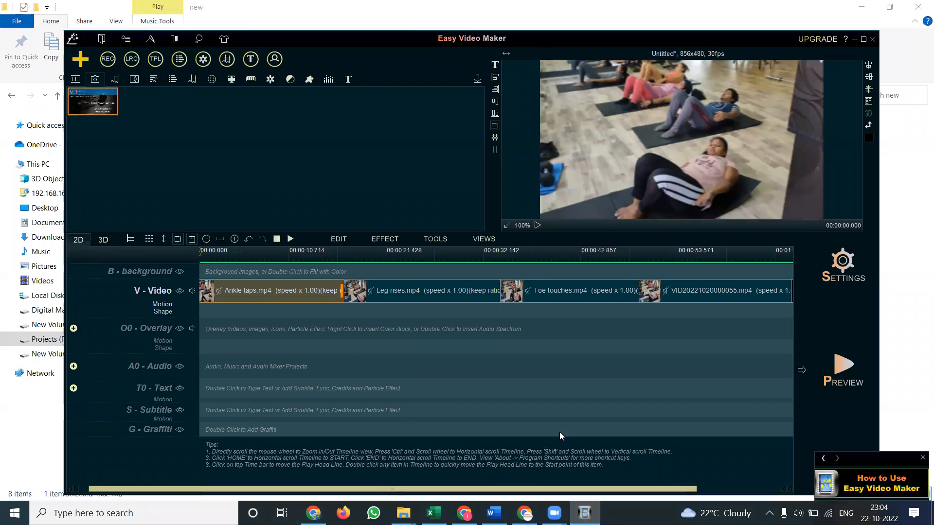
pyautogui.click(921, 459)
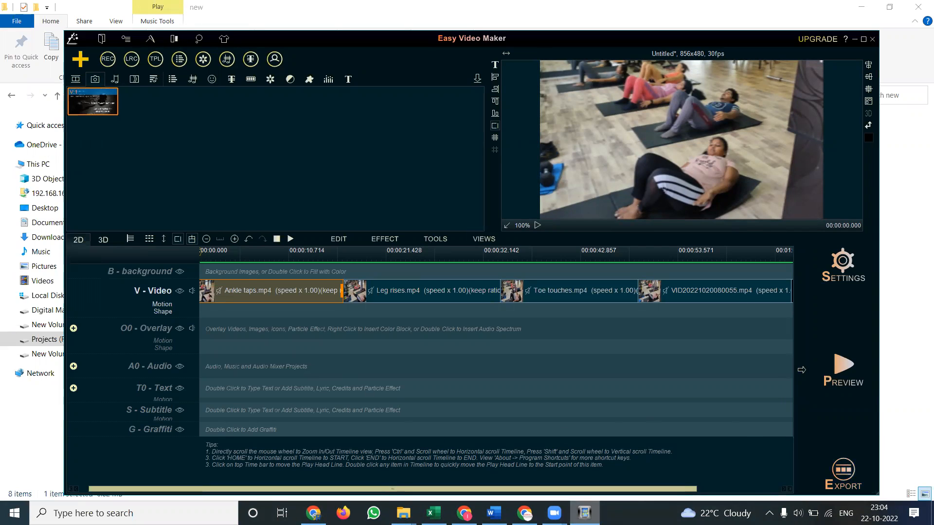
pyautogui.click(314, 513)
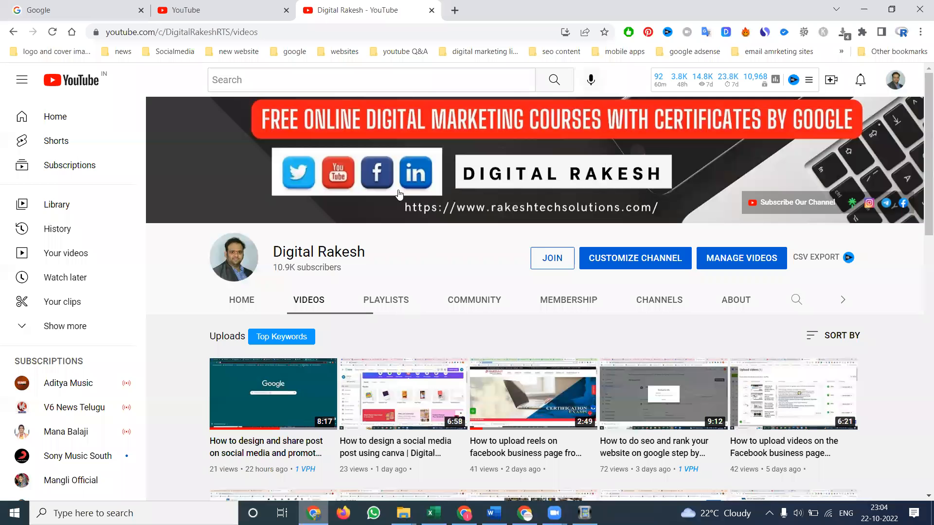